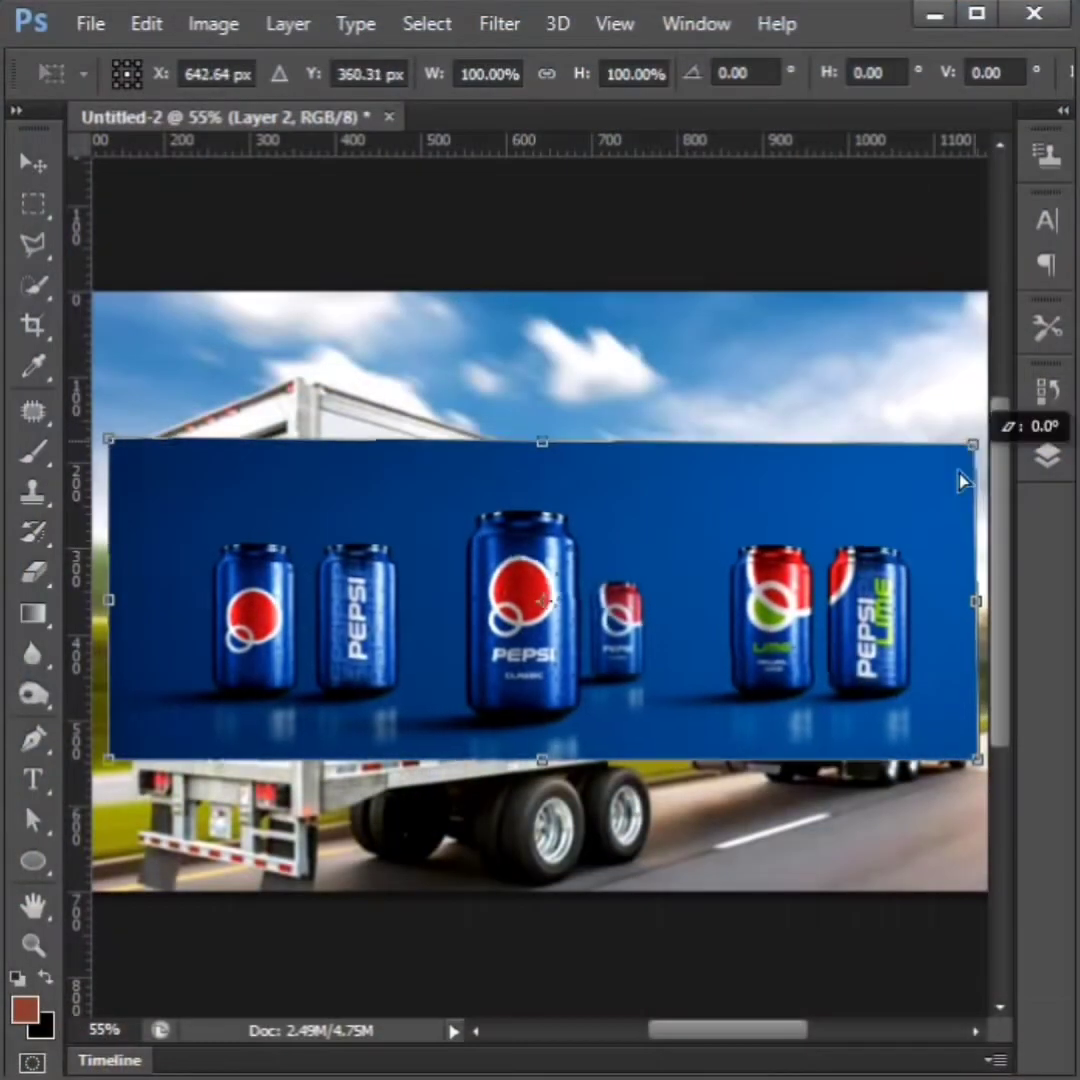
Step: Skew the Pepsi artwork's four corners to fit the trailer's side in perspective
left_click_drag(976, 441, 868, 585)
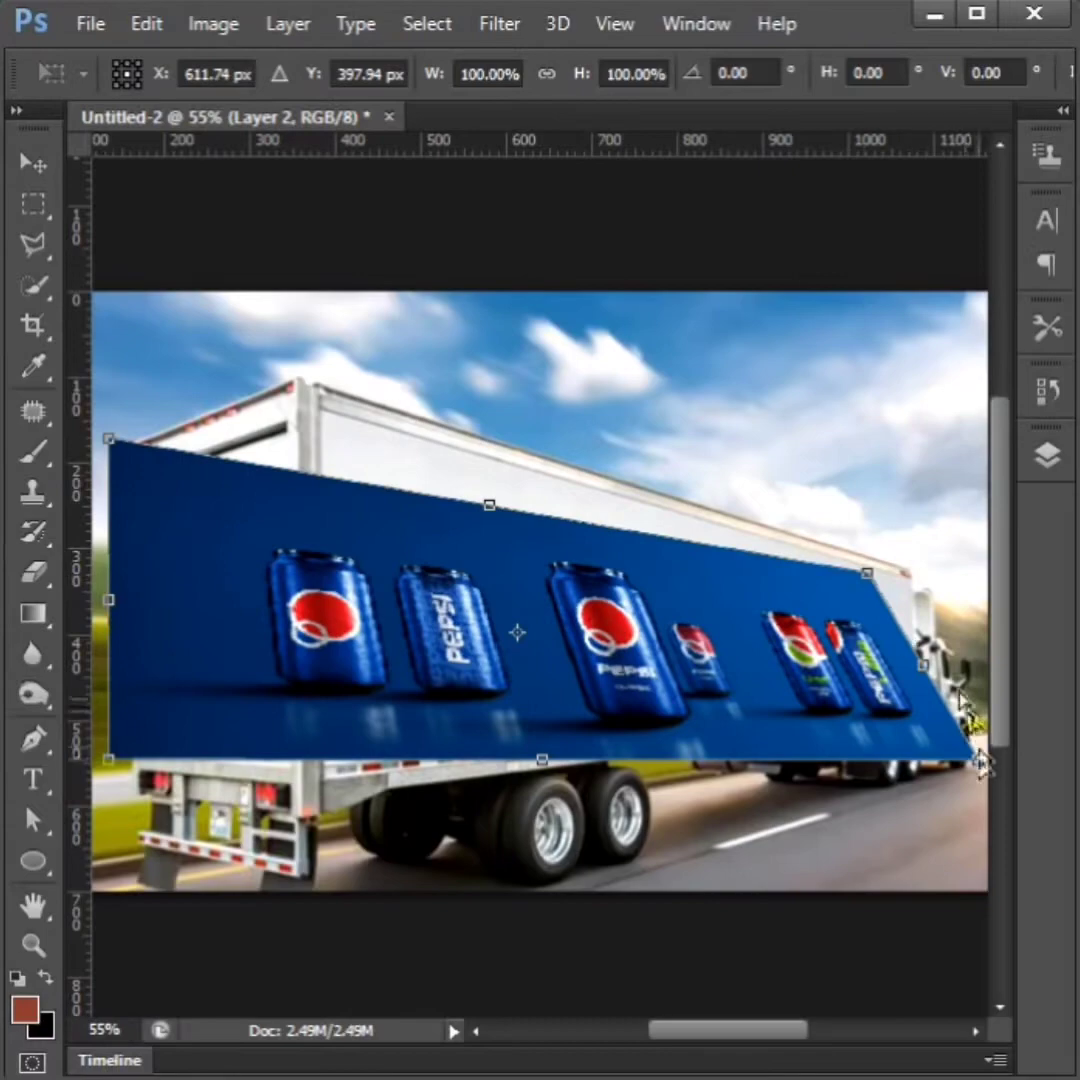
left_click_drag(977, 760, 898, 725)
left_click_drag(108, 438, 181, 481)
left_click_drag(125, 768, 188, 716)
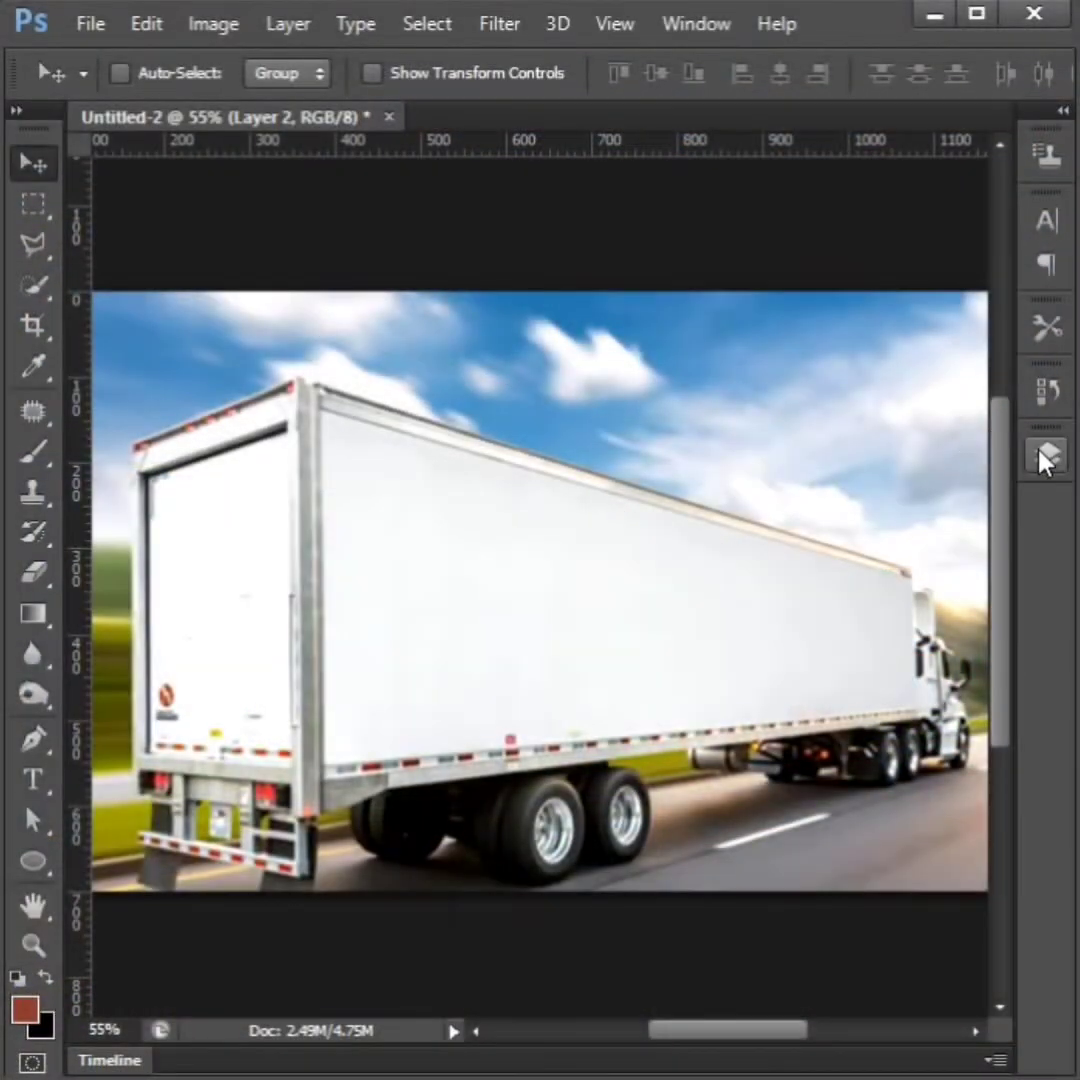
Step: Make the truck Background layer active and switch to the Polygonal Lasso Tool
left_click(1046, 458)
left_click(830, 643)
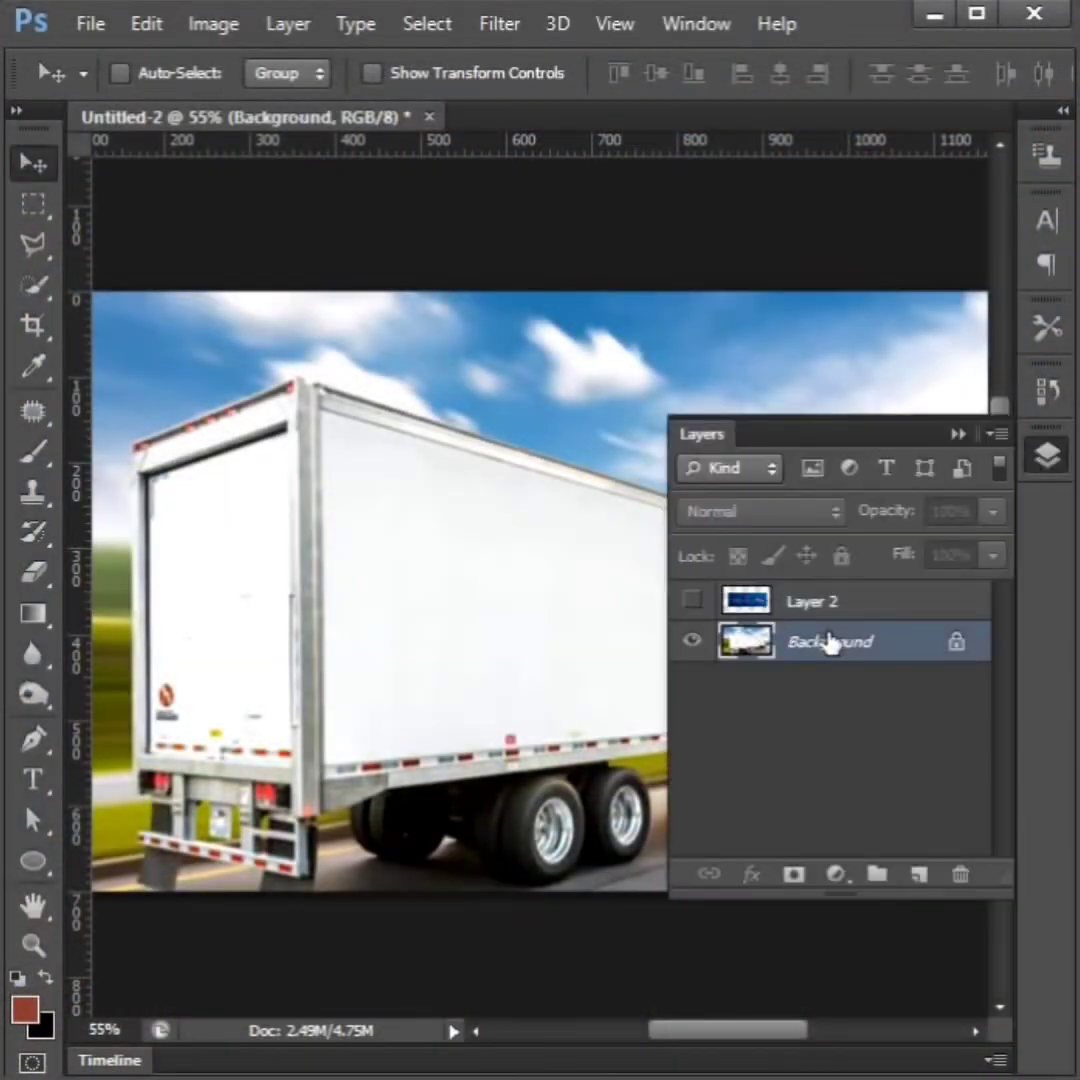
left_click(1046, 462)
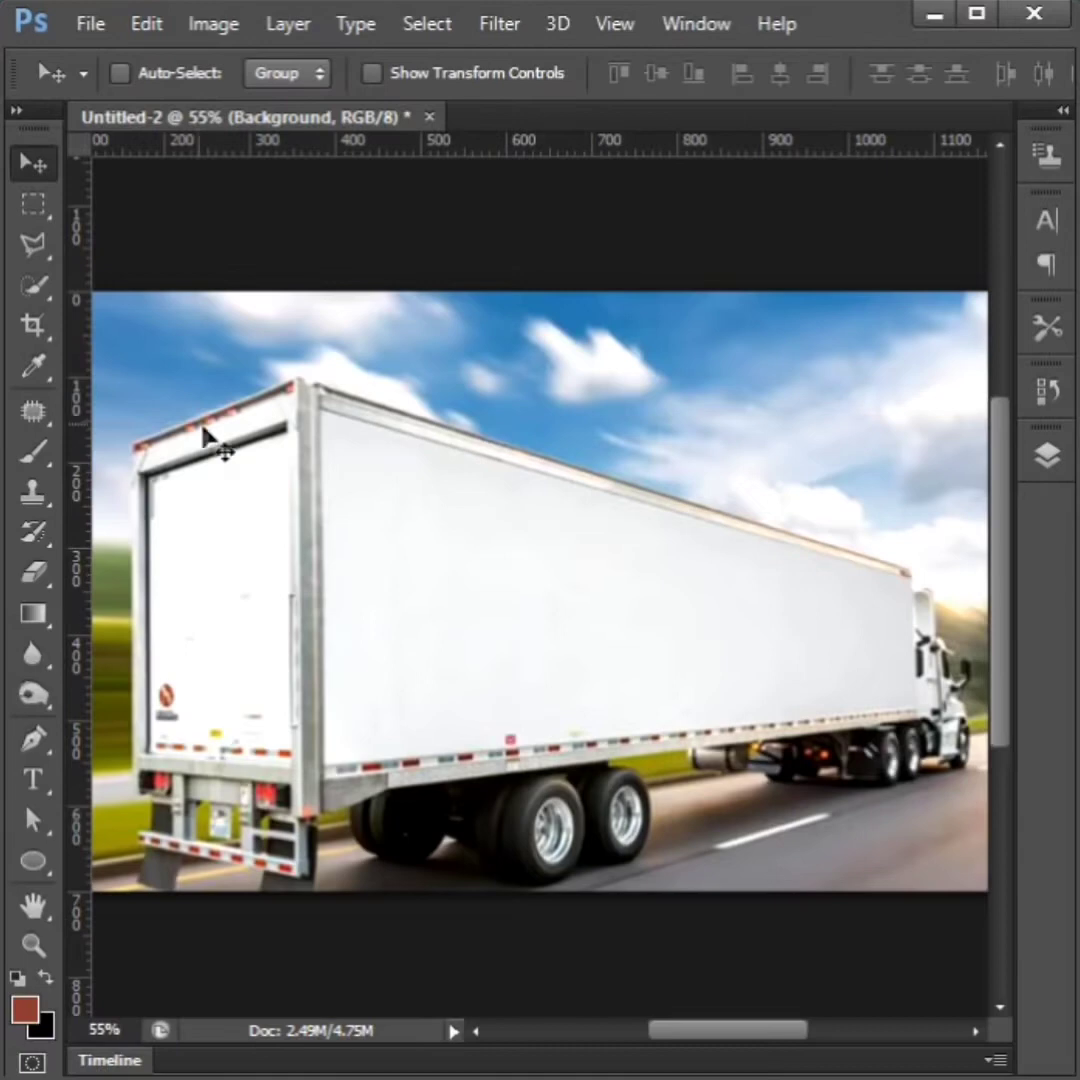
left_click(49, 258)
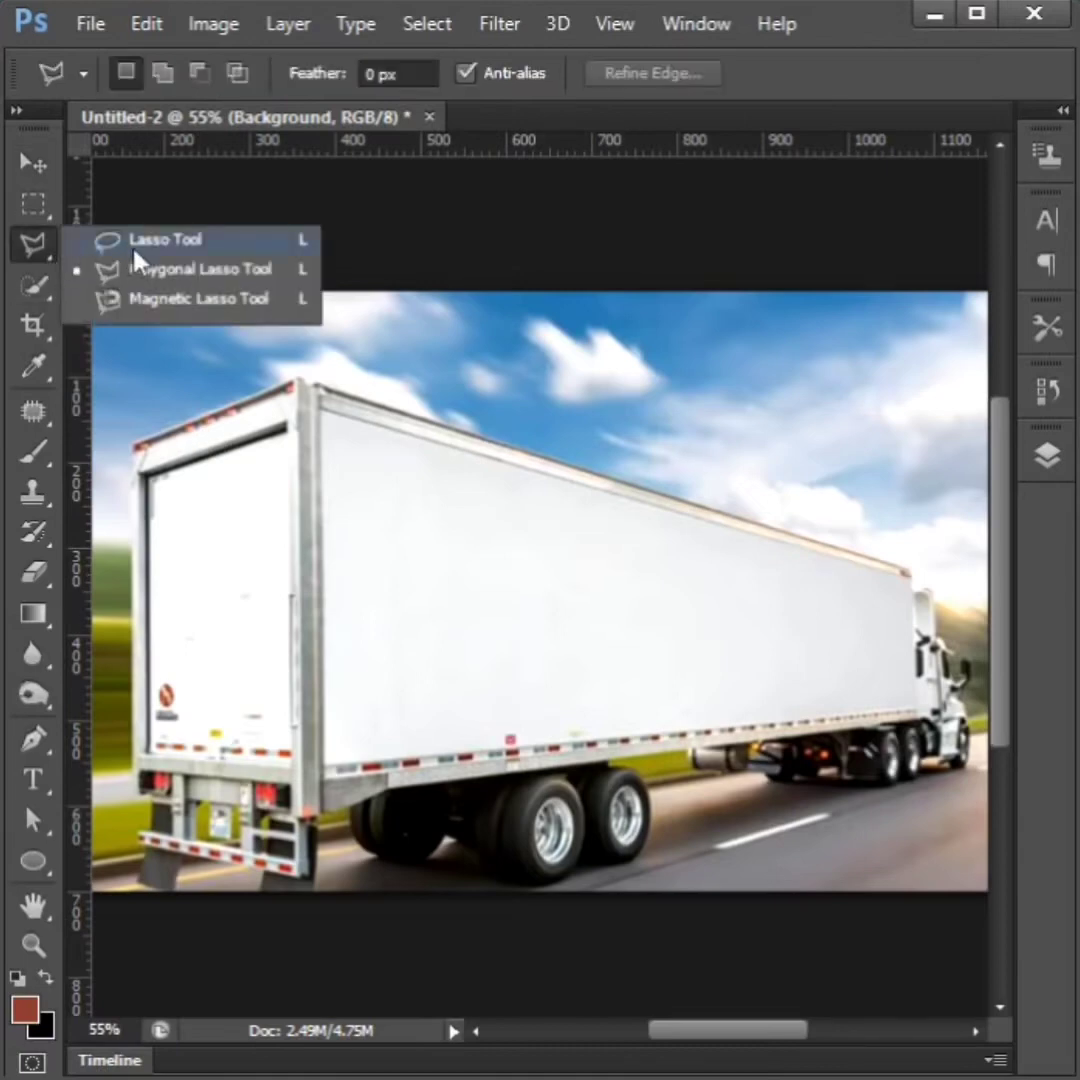
left_click(176, 280)
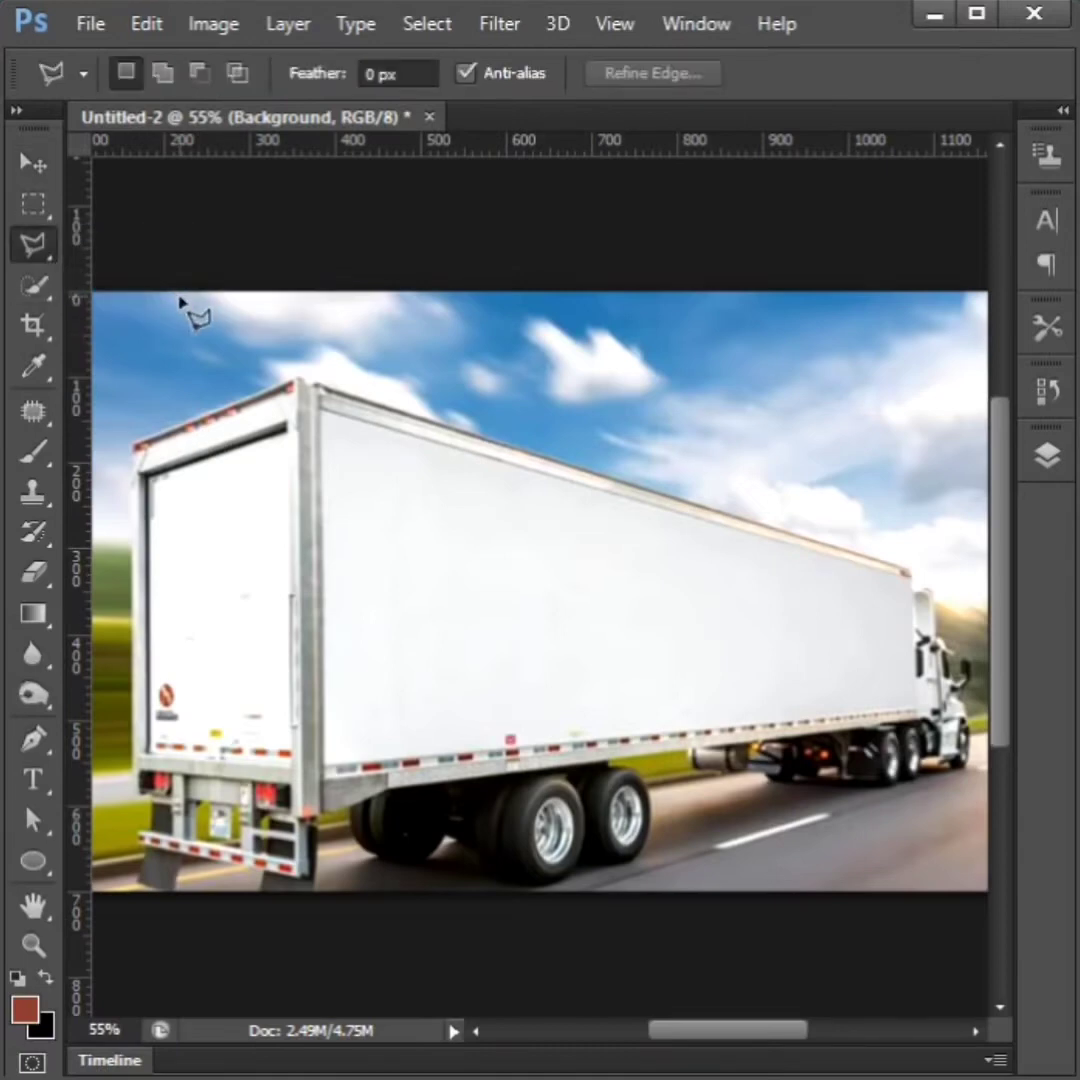
Step: Outline the trailer's rear door panel with a four-corner polygonal selection
left_click(153, 480)
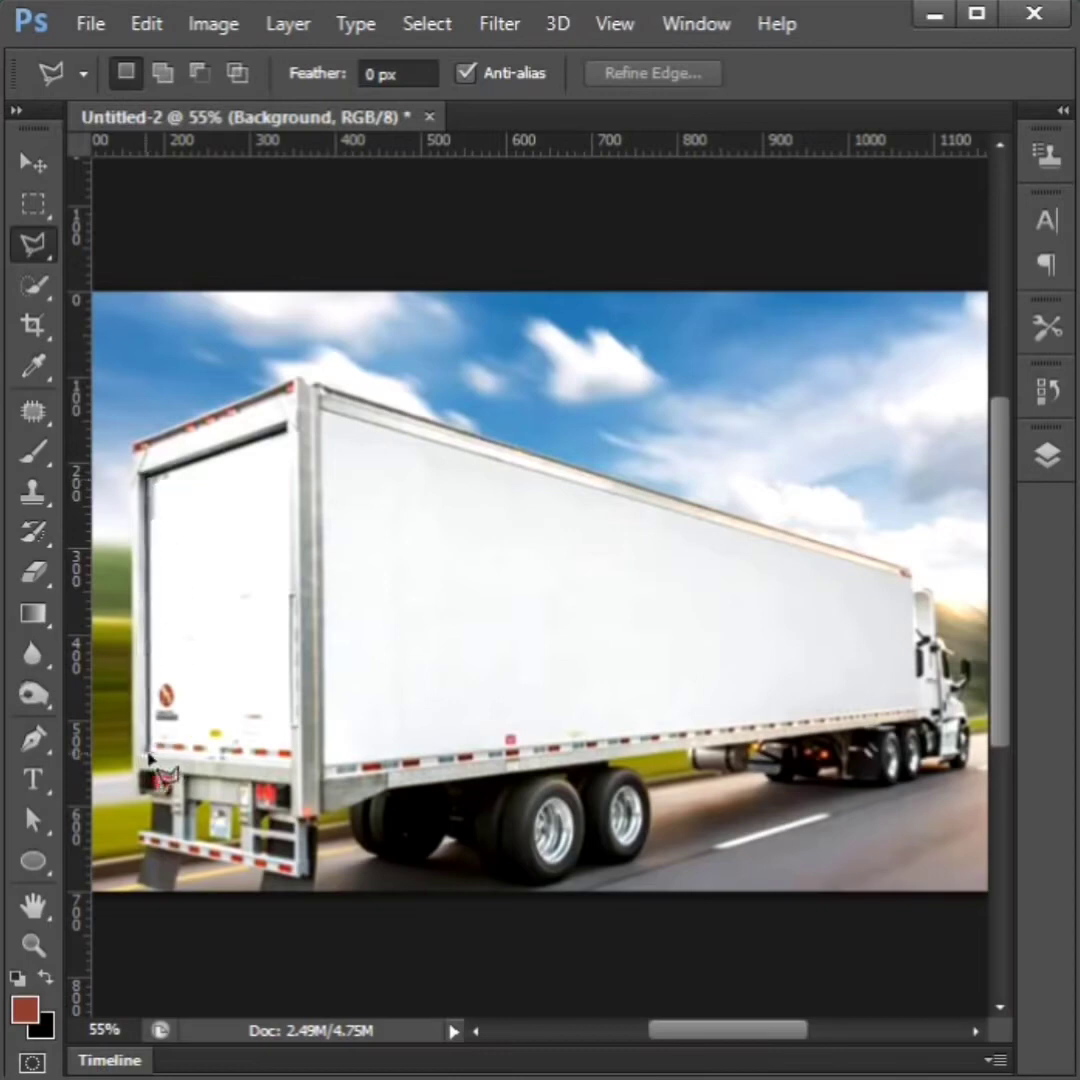
left_click(150, 758)
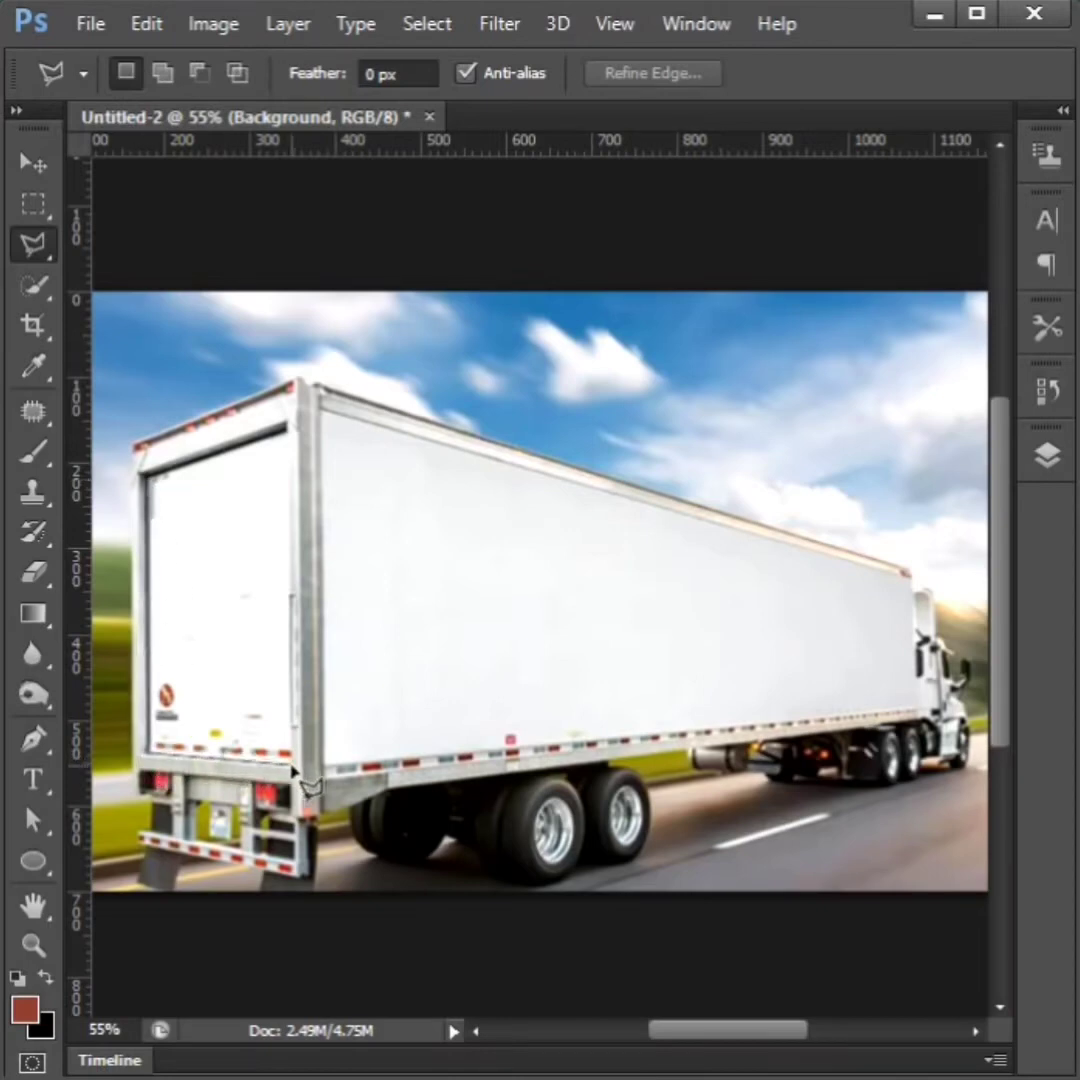
left_click(291, 760)
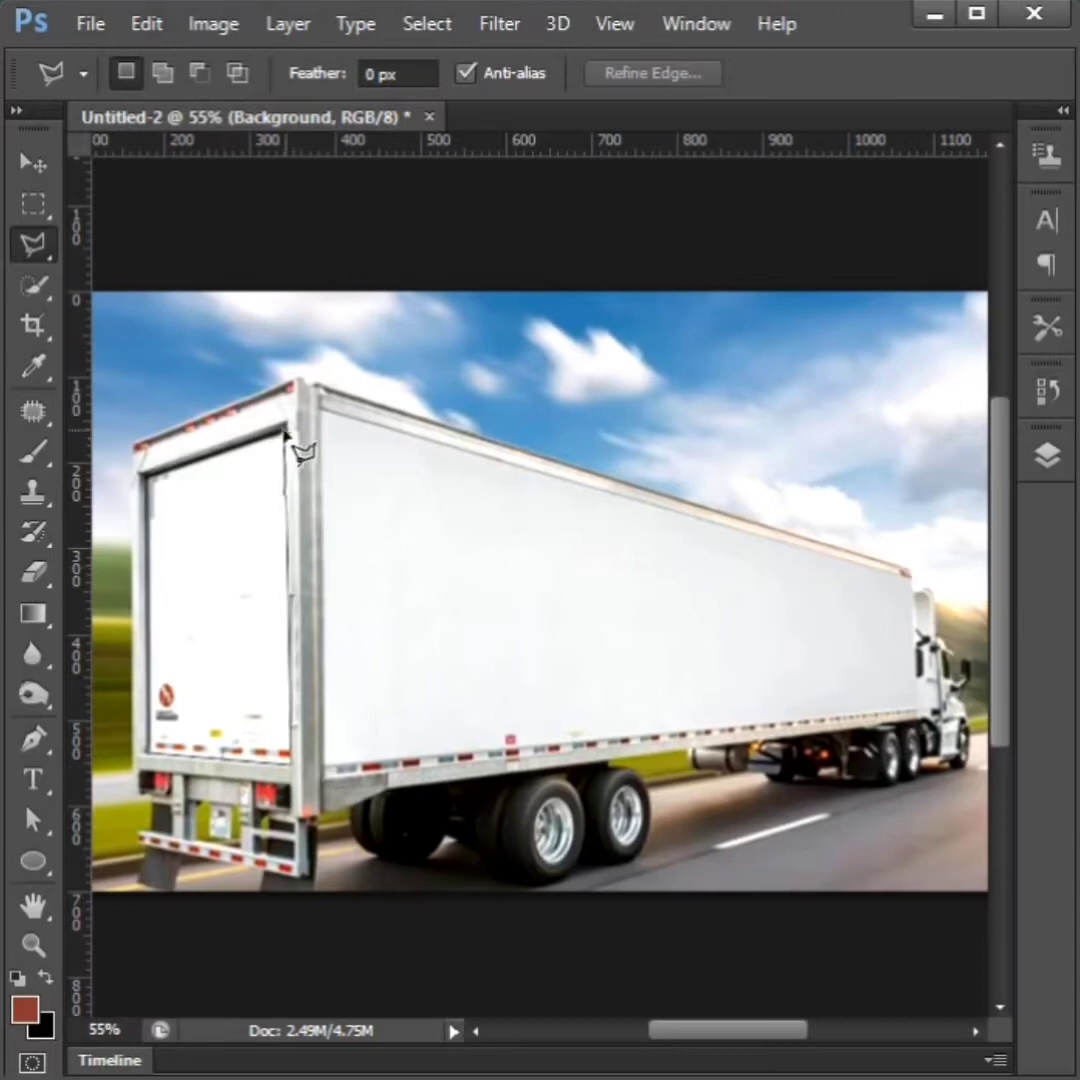
left_click(289, 433)
left_click(150, 480)
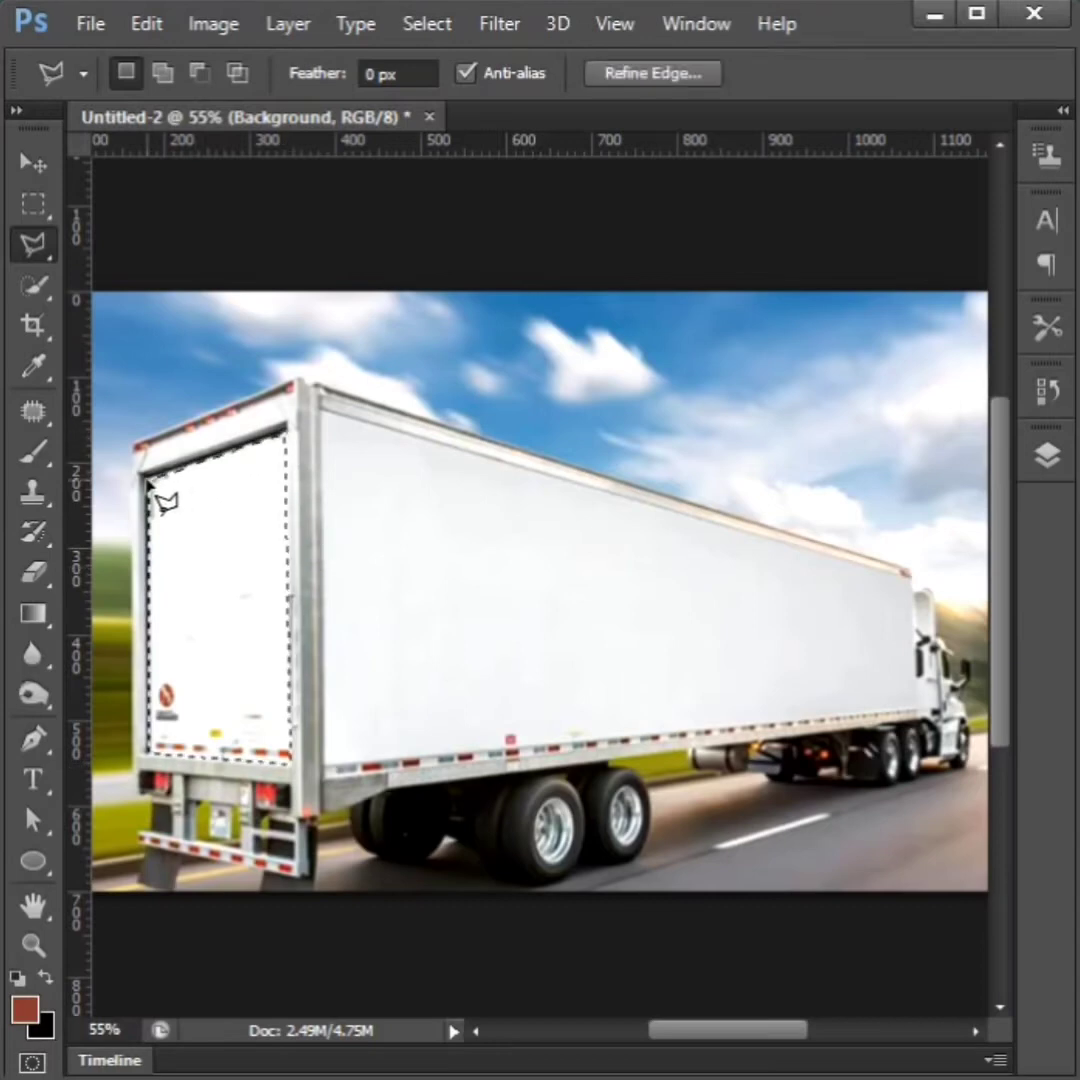
Step: Add the trailer's long side panel to the selection by outlining its four corners
key("shift")
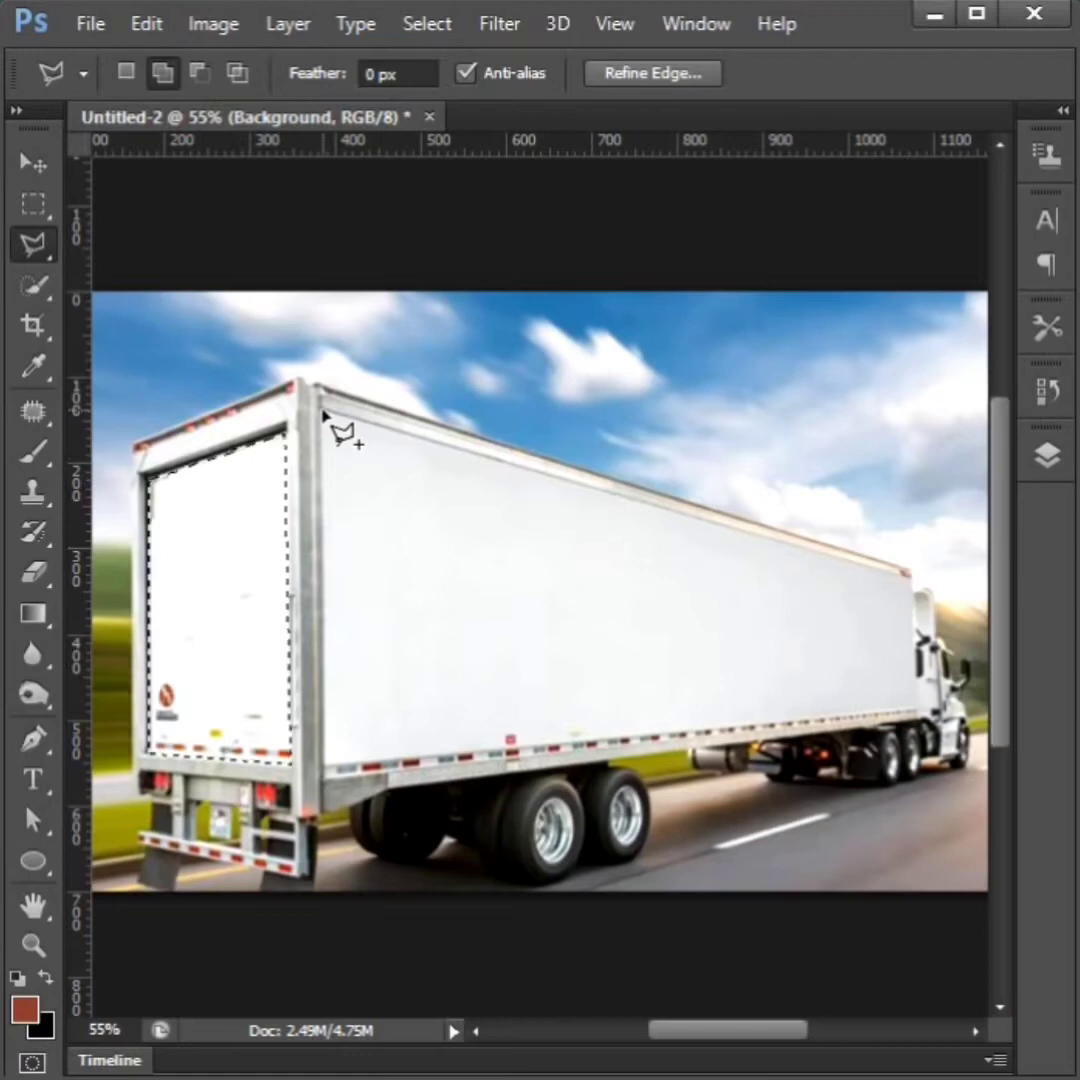
left_click(322, 412)
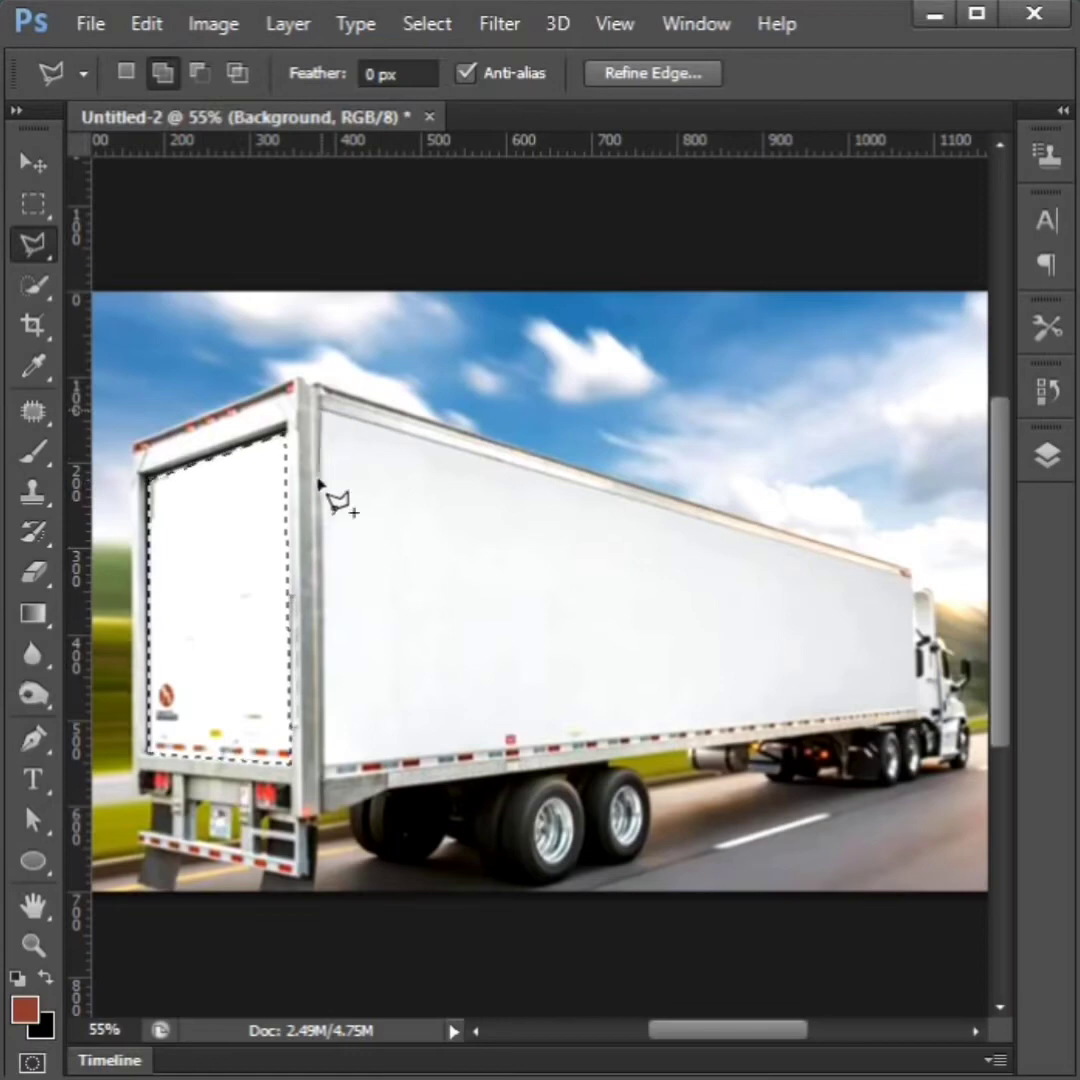
left_click(338, 790)
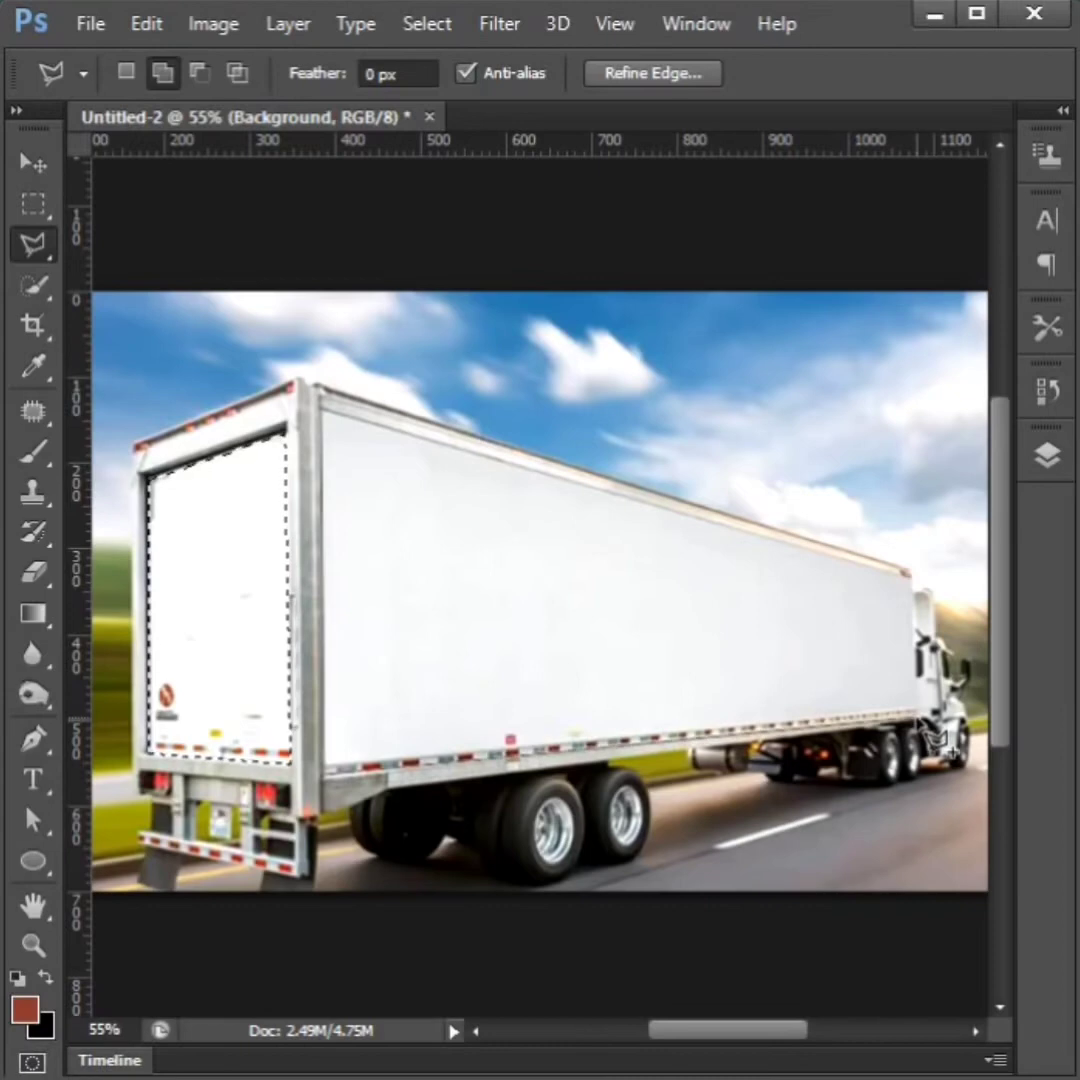
left_click(915, 713)
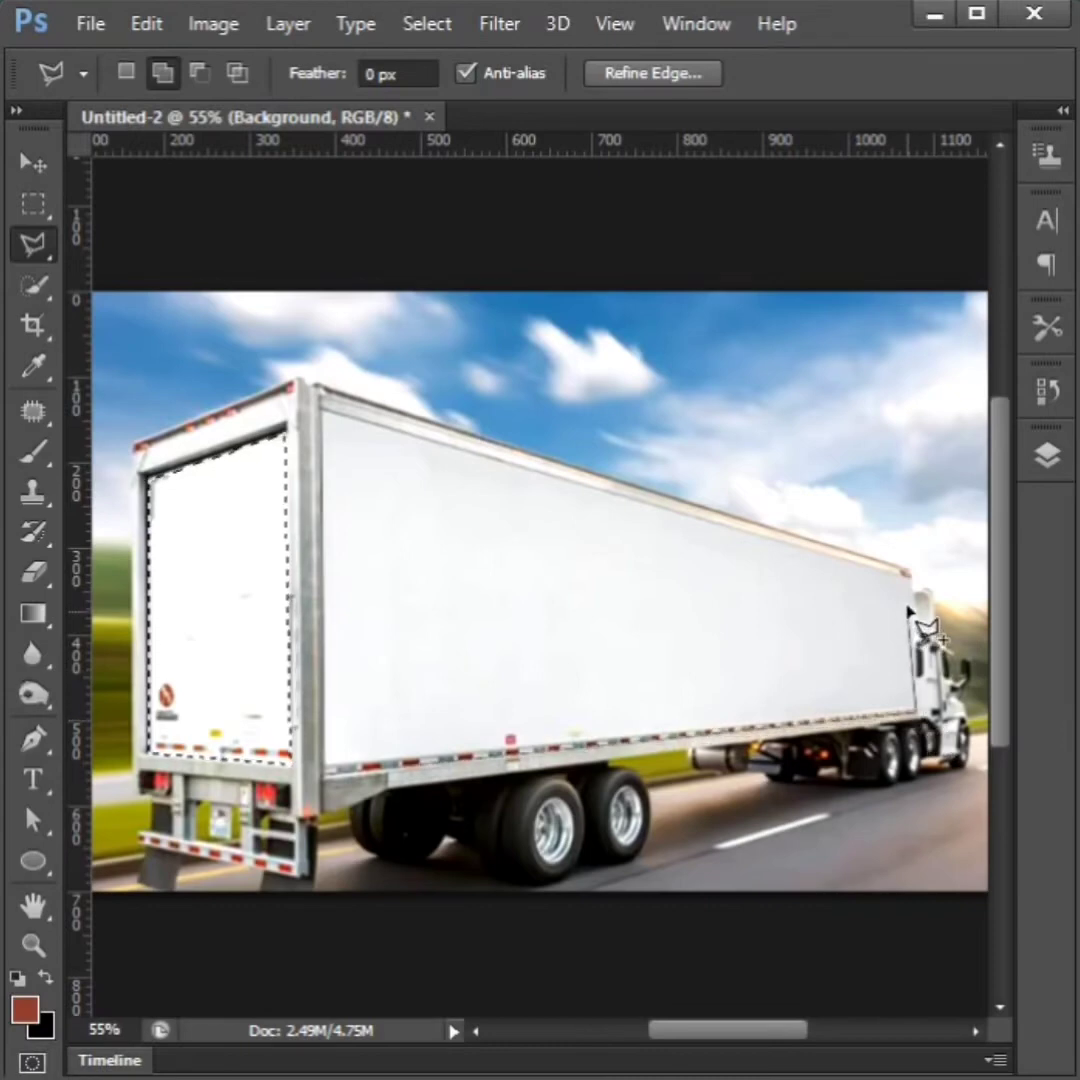
left_click(907, 575)
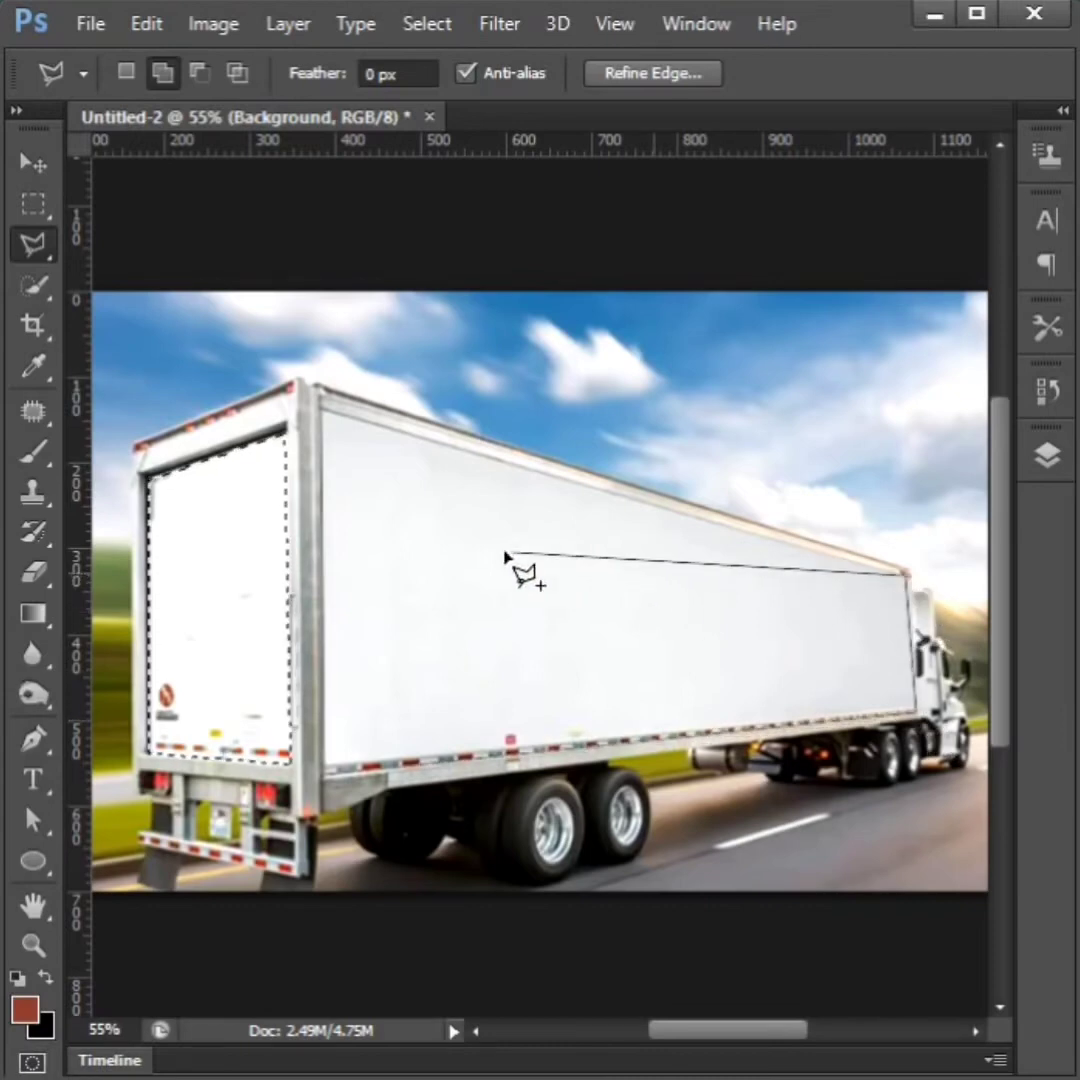
left_click(327, 412, "shift")
left_click(1060, 468)
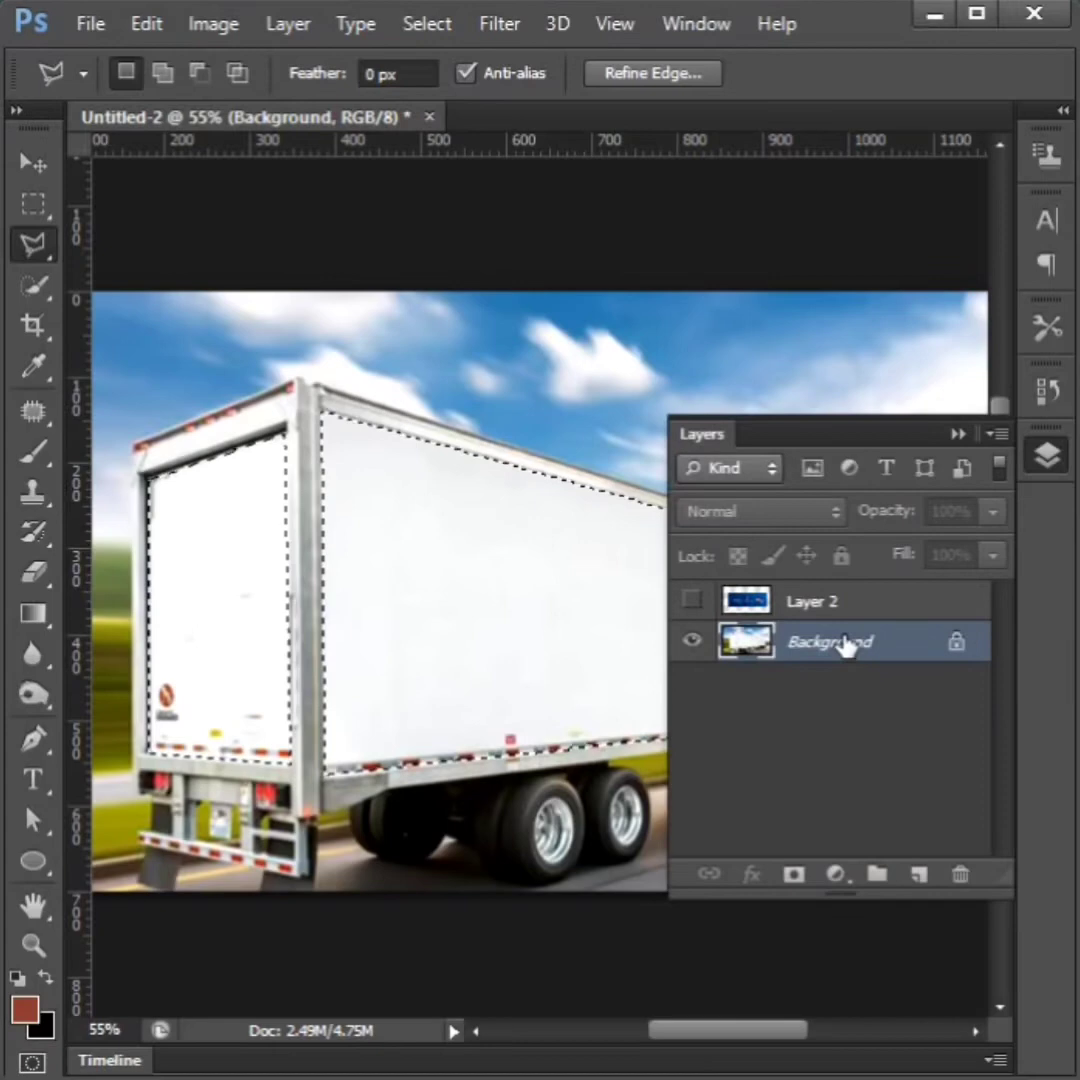
Step: Copy the selected trailer panels to Layer 3, then make the Pepsi layer active and visible
key("ctrl+j")
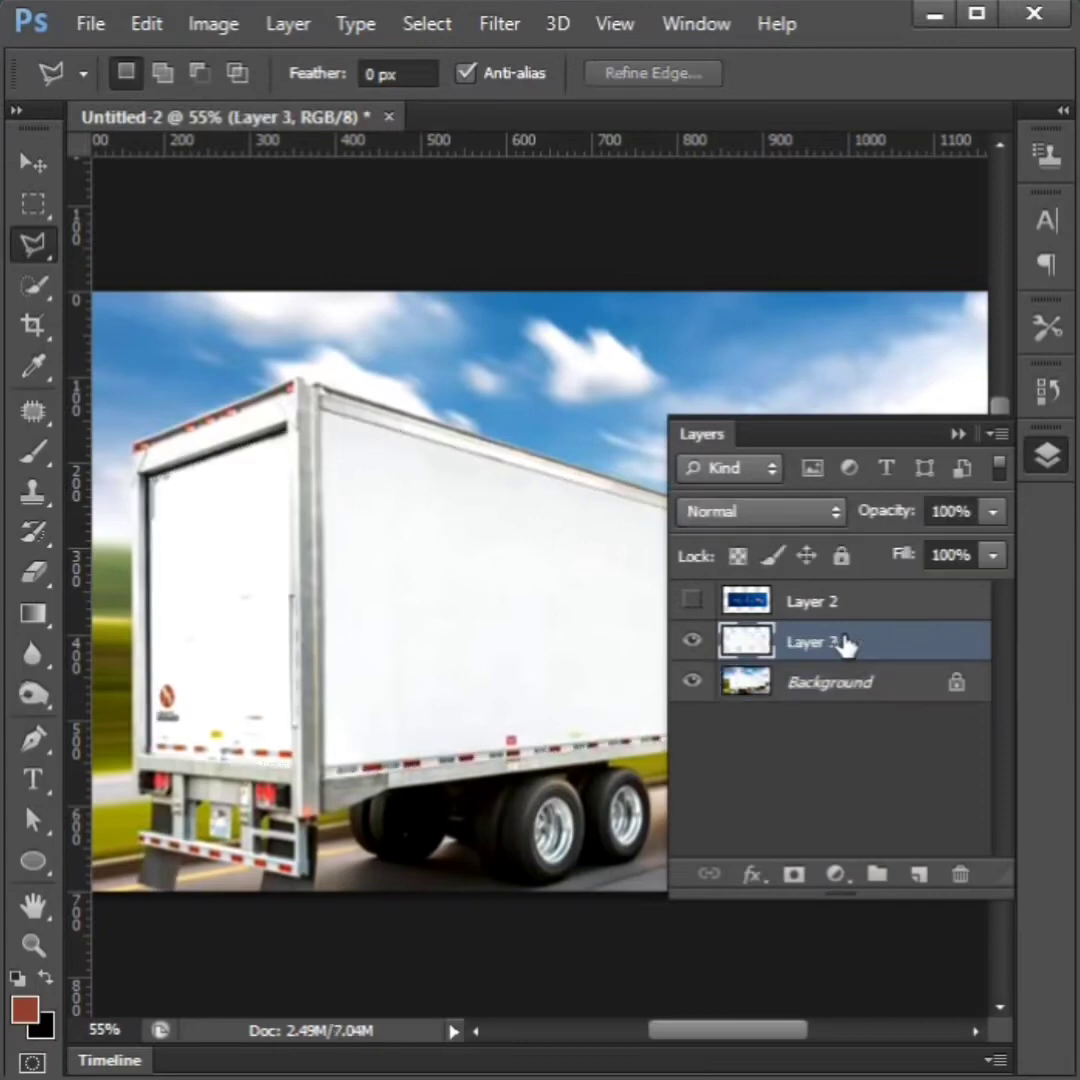
left_click(692, 683)
left_click(692, 683)
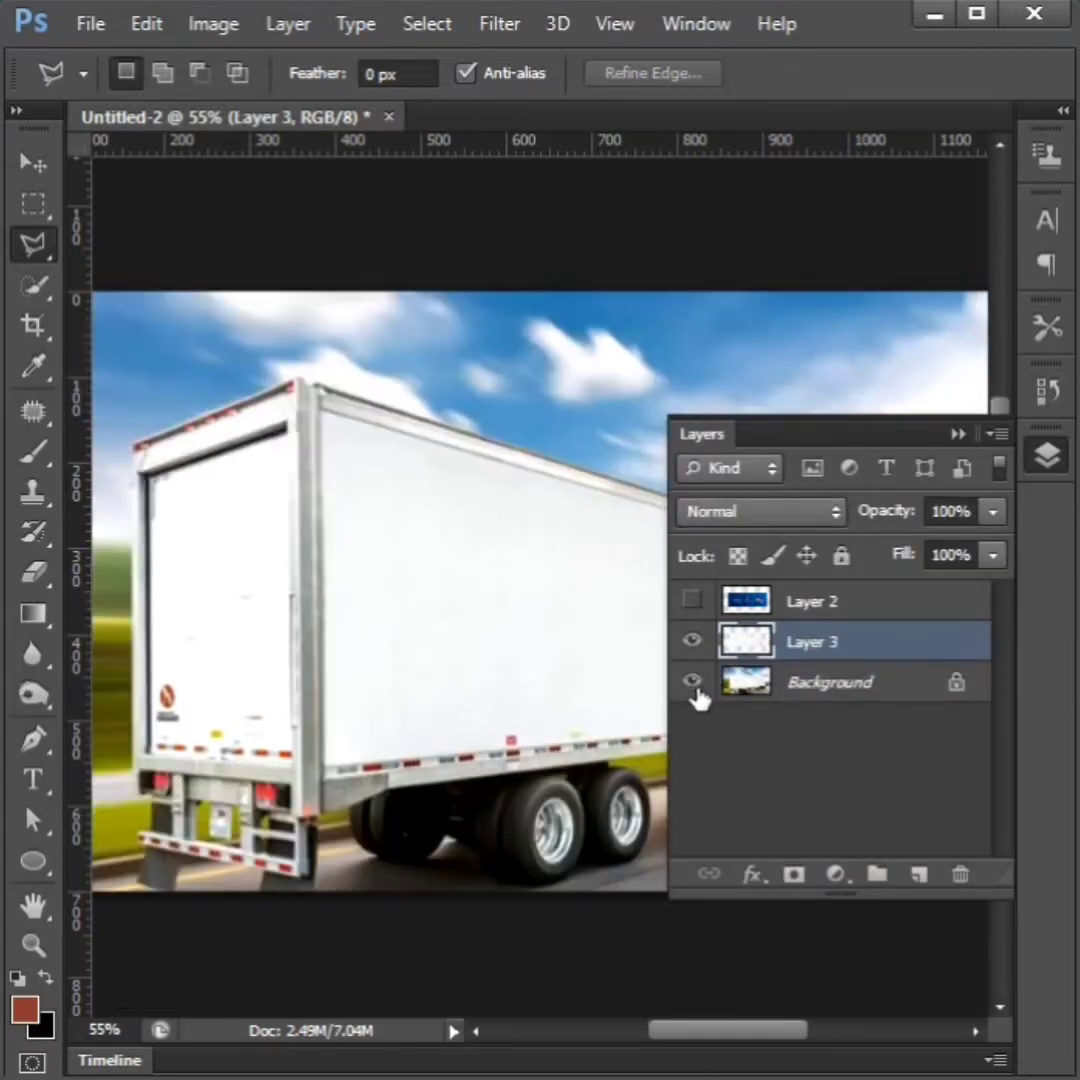
left_click(803, 603)
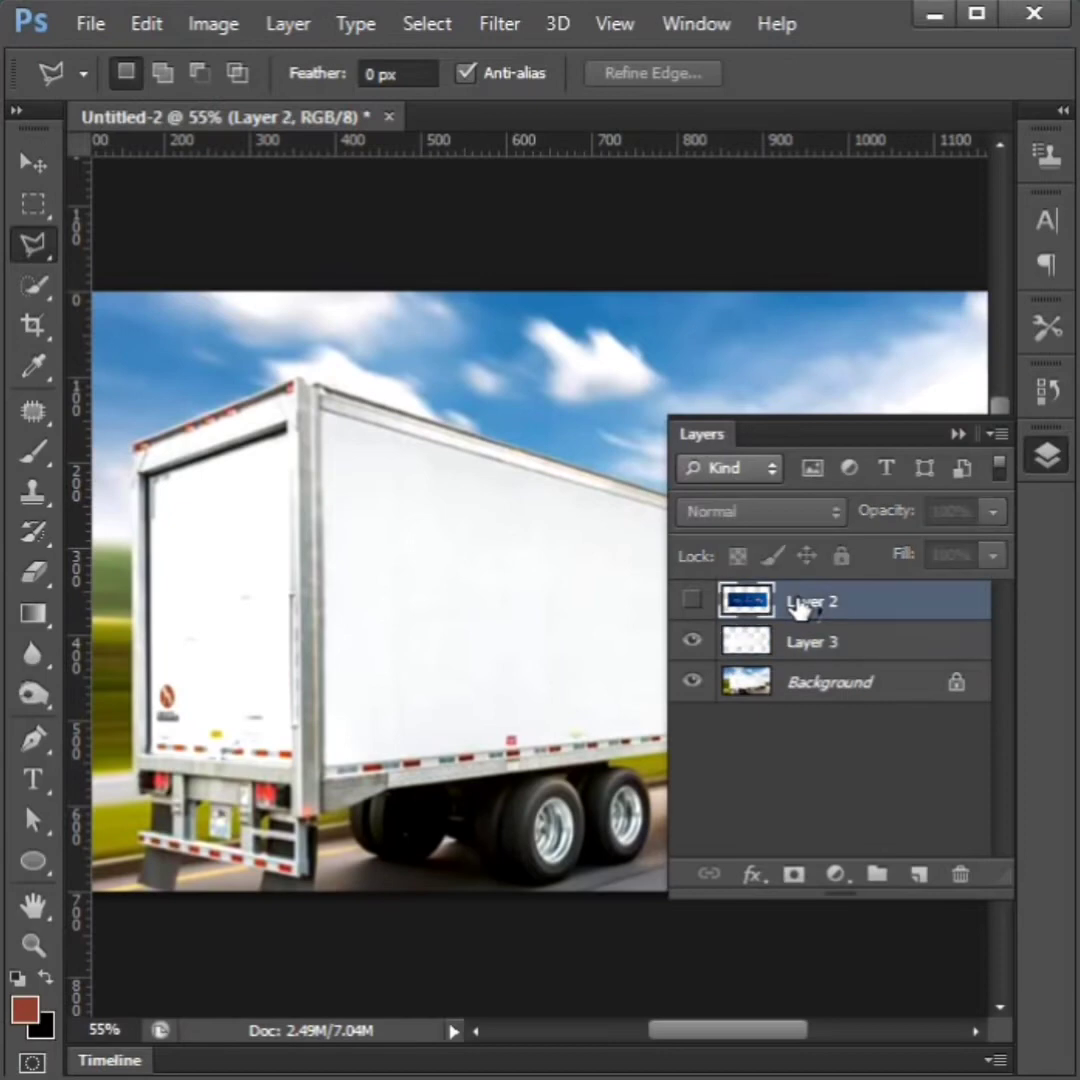
left_click(692, 601)
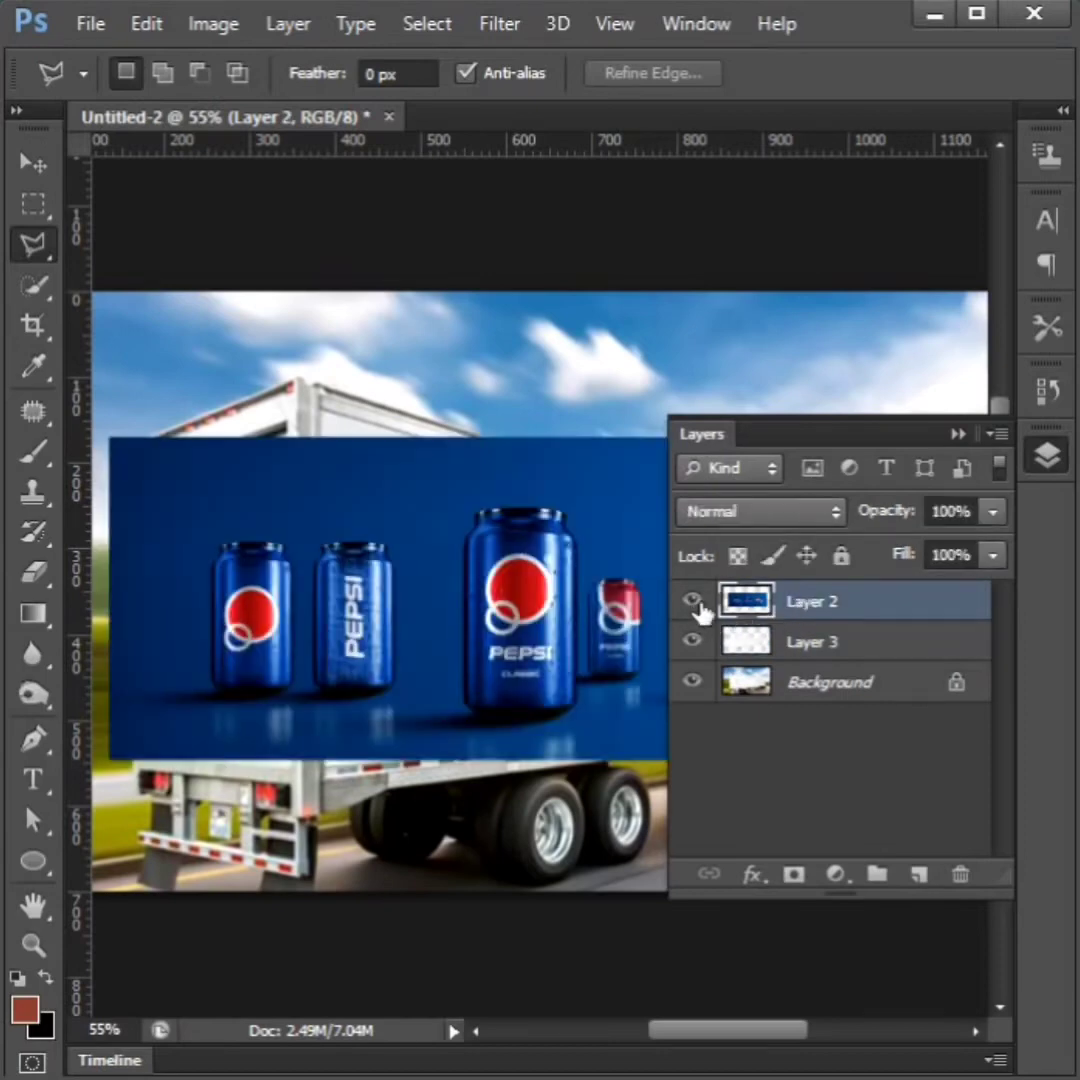
Step: Select all pixels of the Pepsi artwork layer and copy them
right_click(762, 610)
left_click(822, 524)
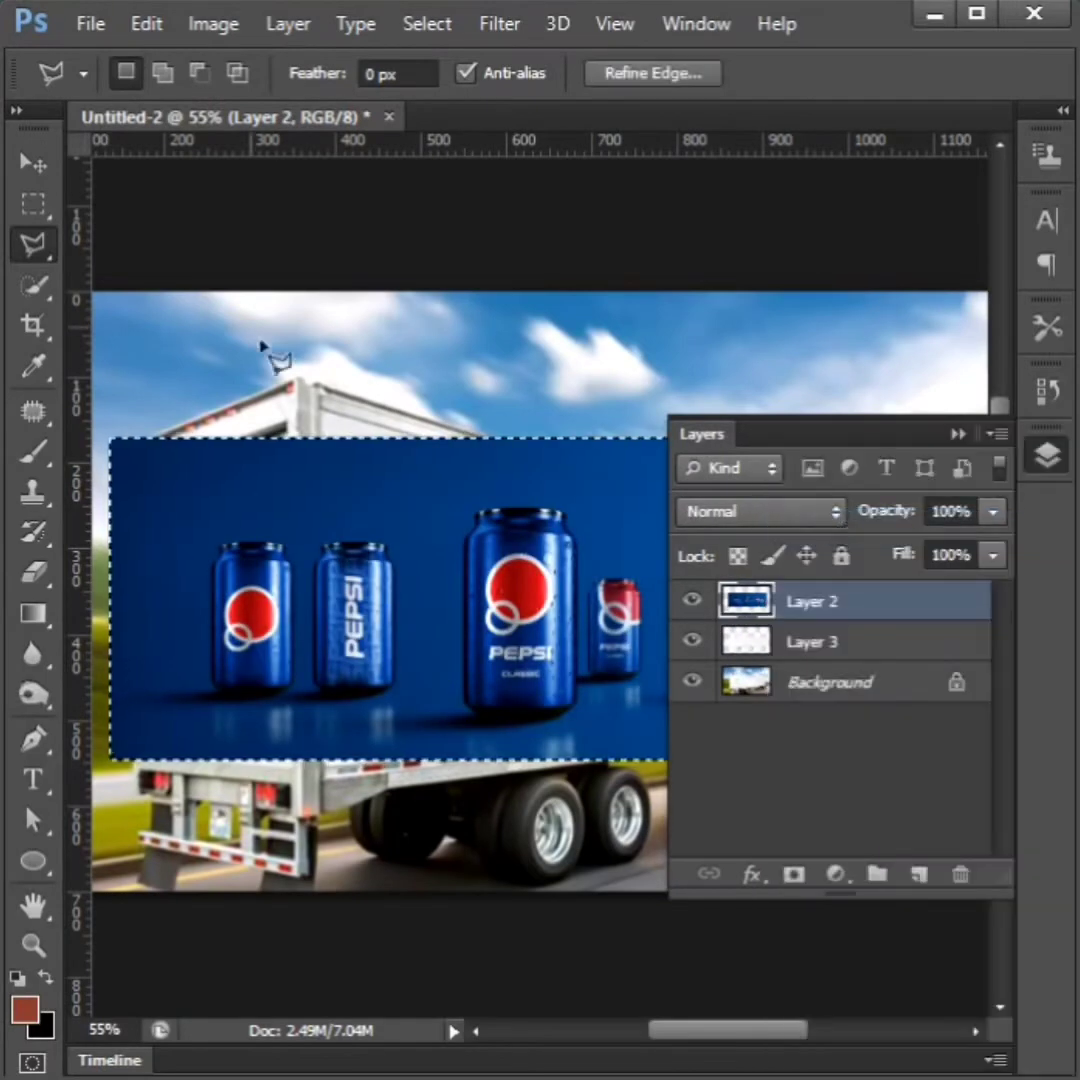
left_click(145, 26)
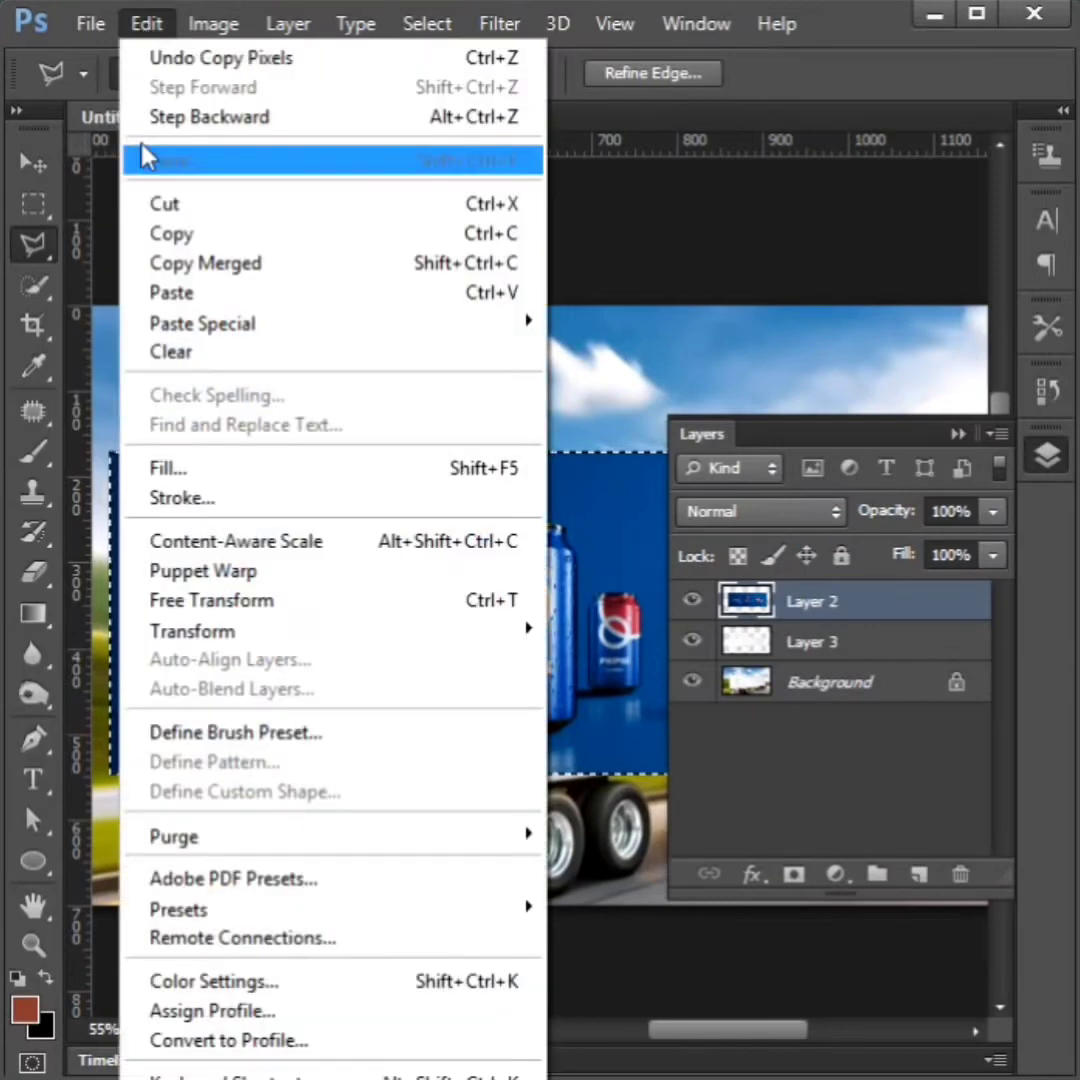
left_click(150, 236)
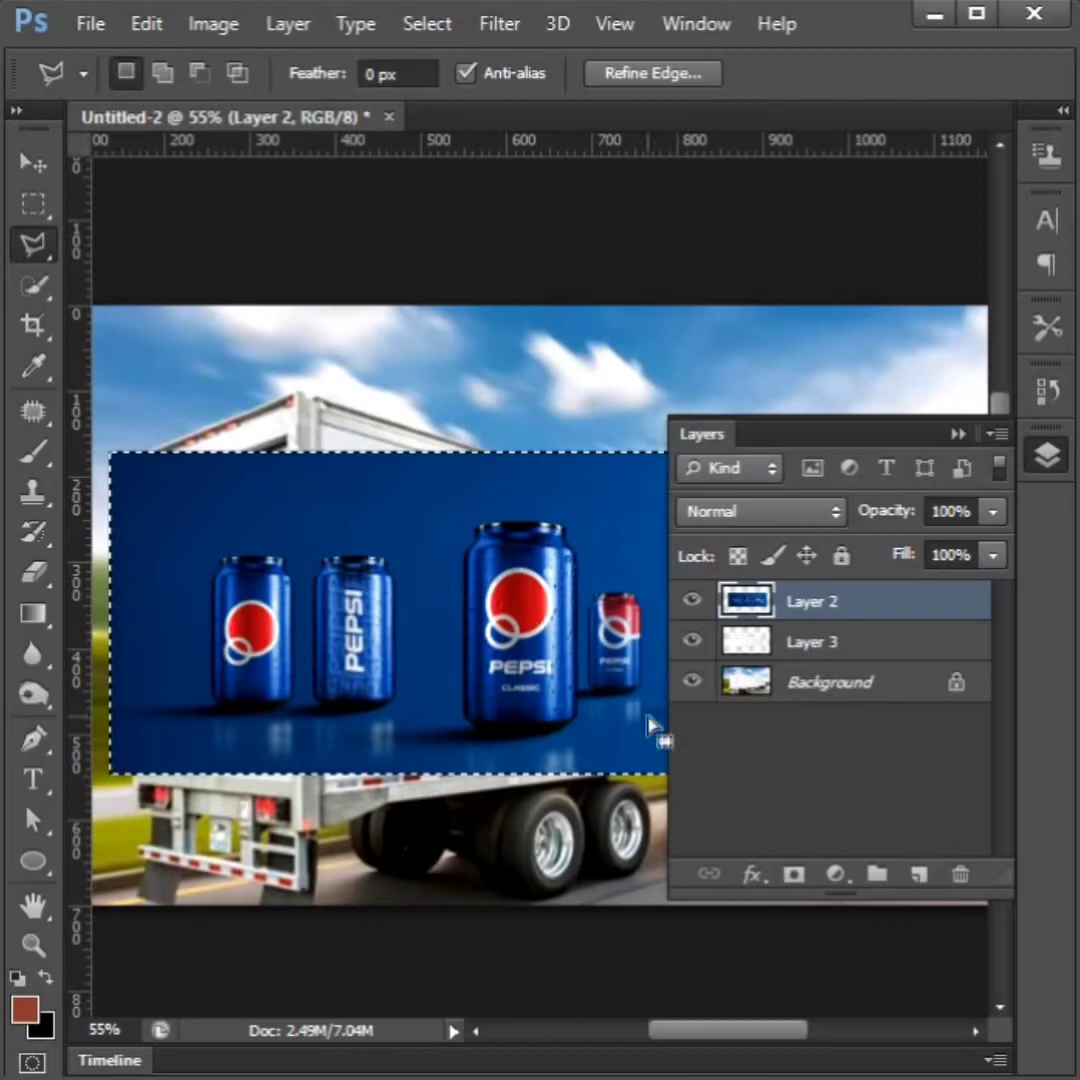
Step: Hide the Pepsi layer, deselect, and add a new empty layer on top
left_click(692, 602)
key("ctrl+d")
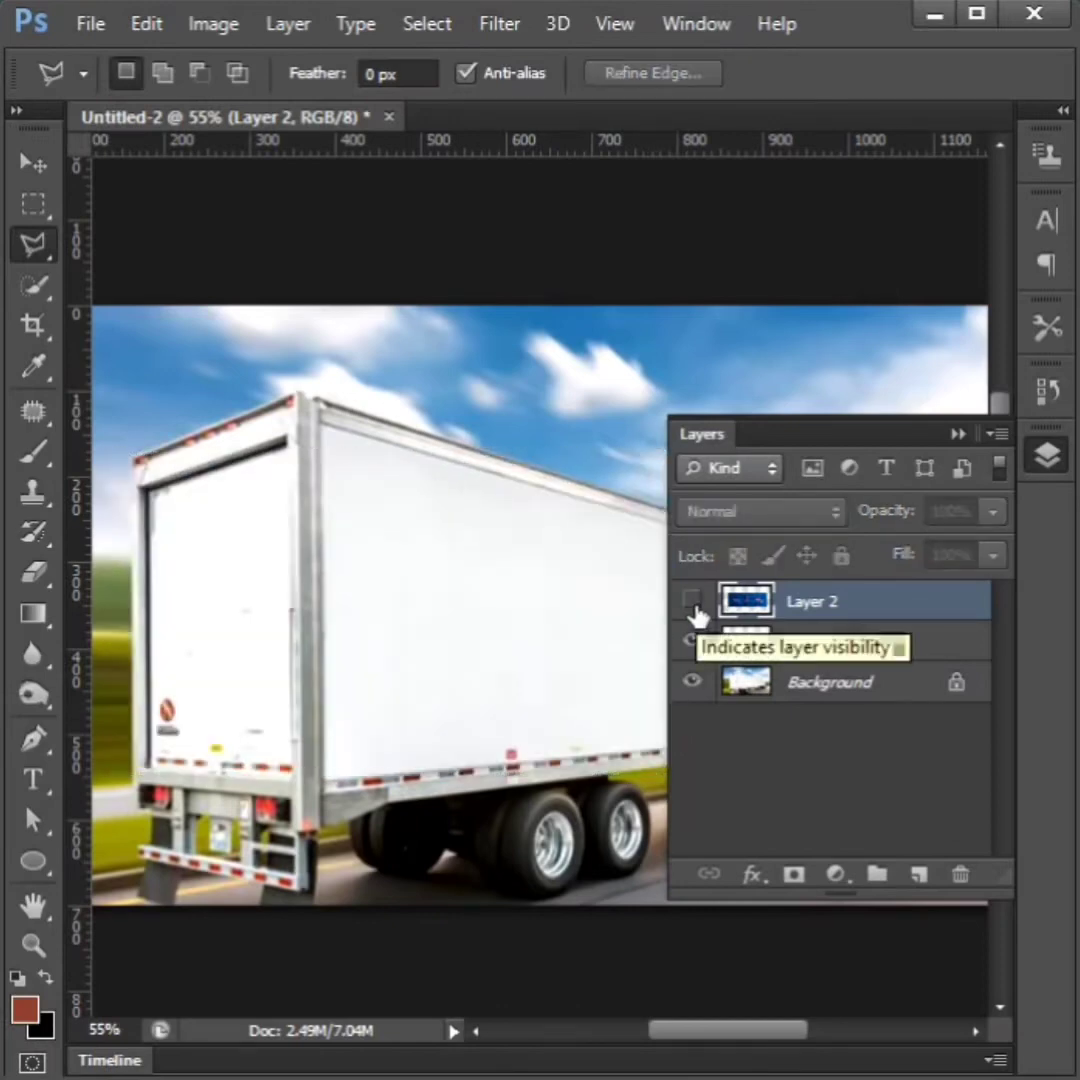
left_click(919, 876)
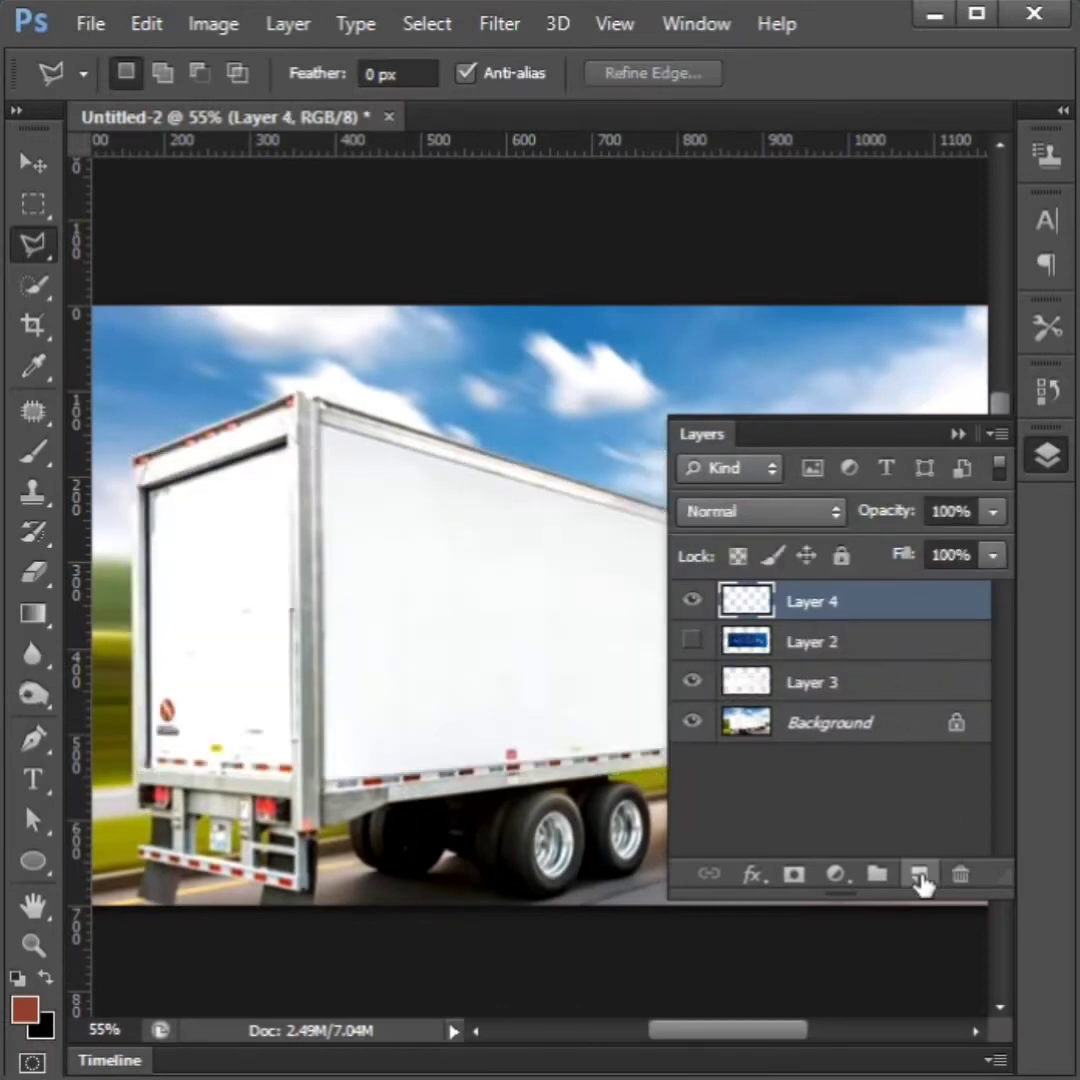
left_click(1045, 458)
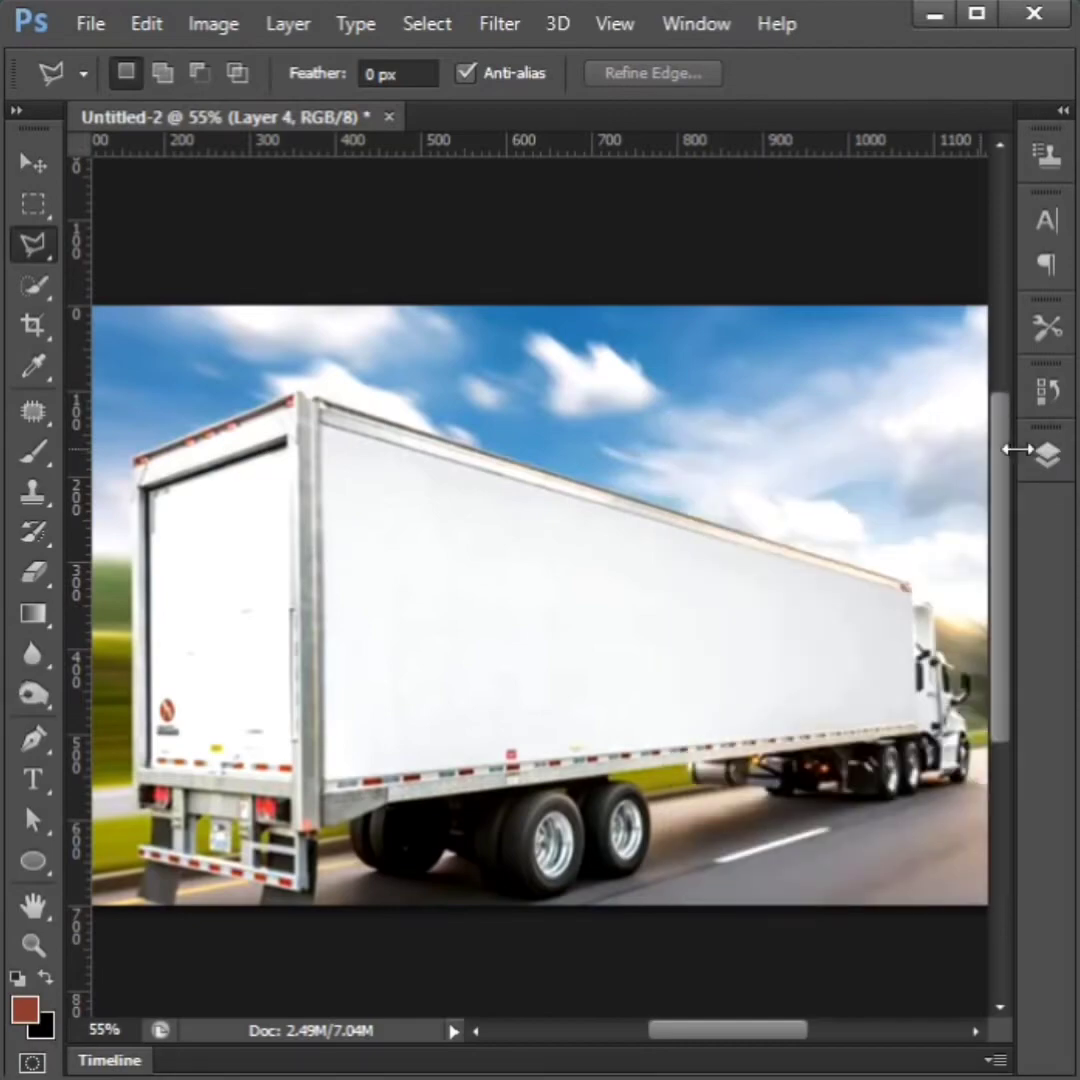
left_click(514, 36)
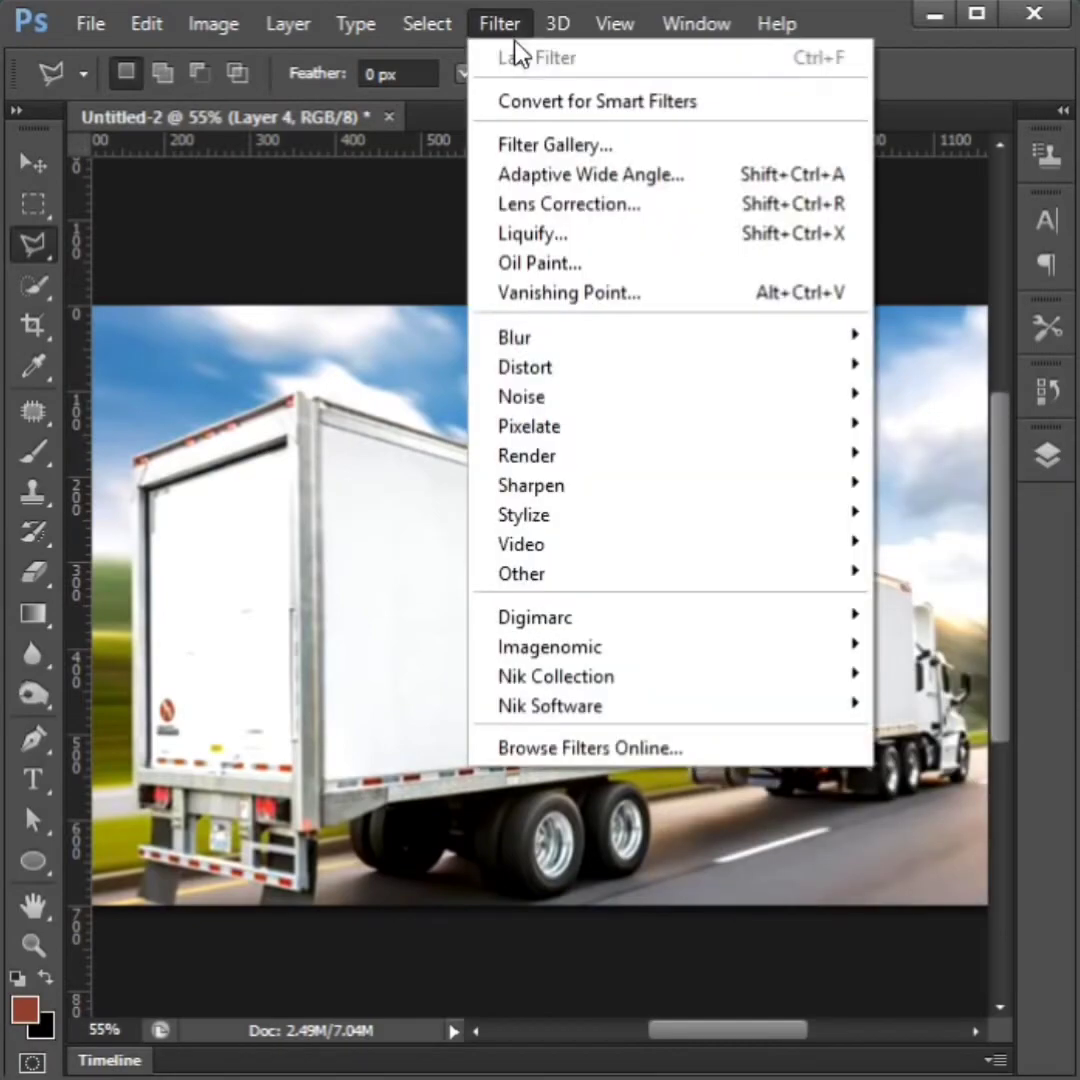
Step: In Vanishing Point, draw a perspective plane on the trailer side's four corners
left_click(537, 300)
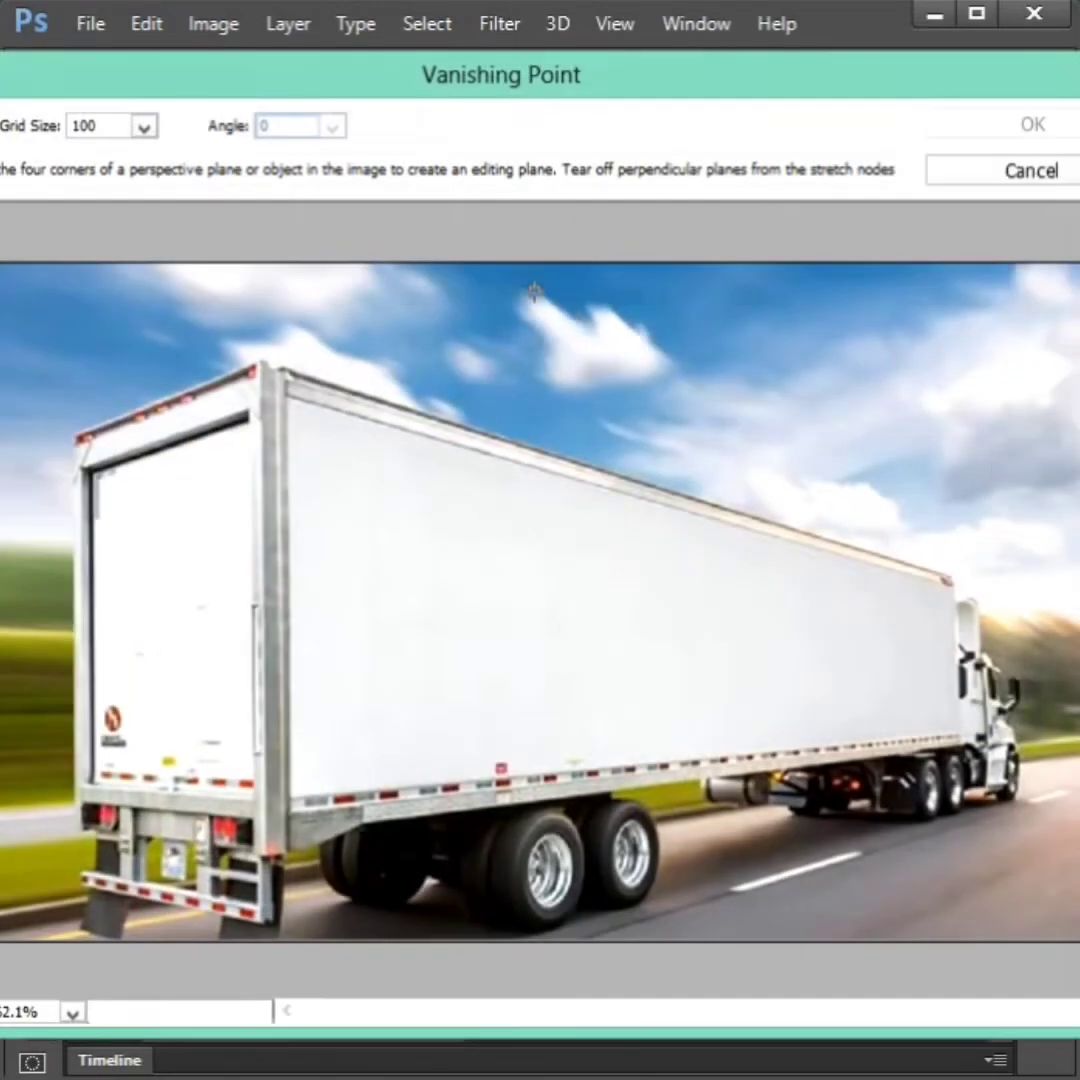
left_click(950, 593)
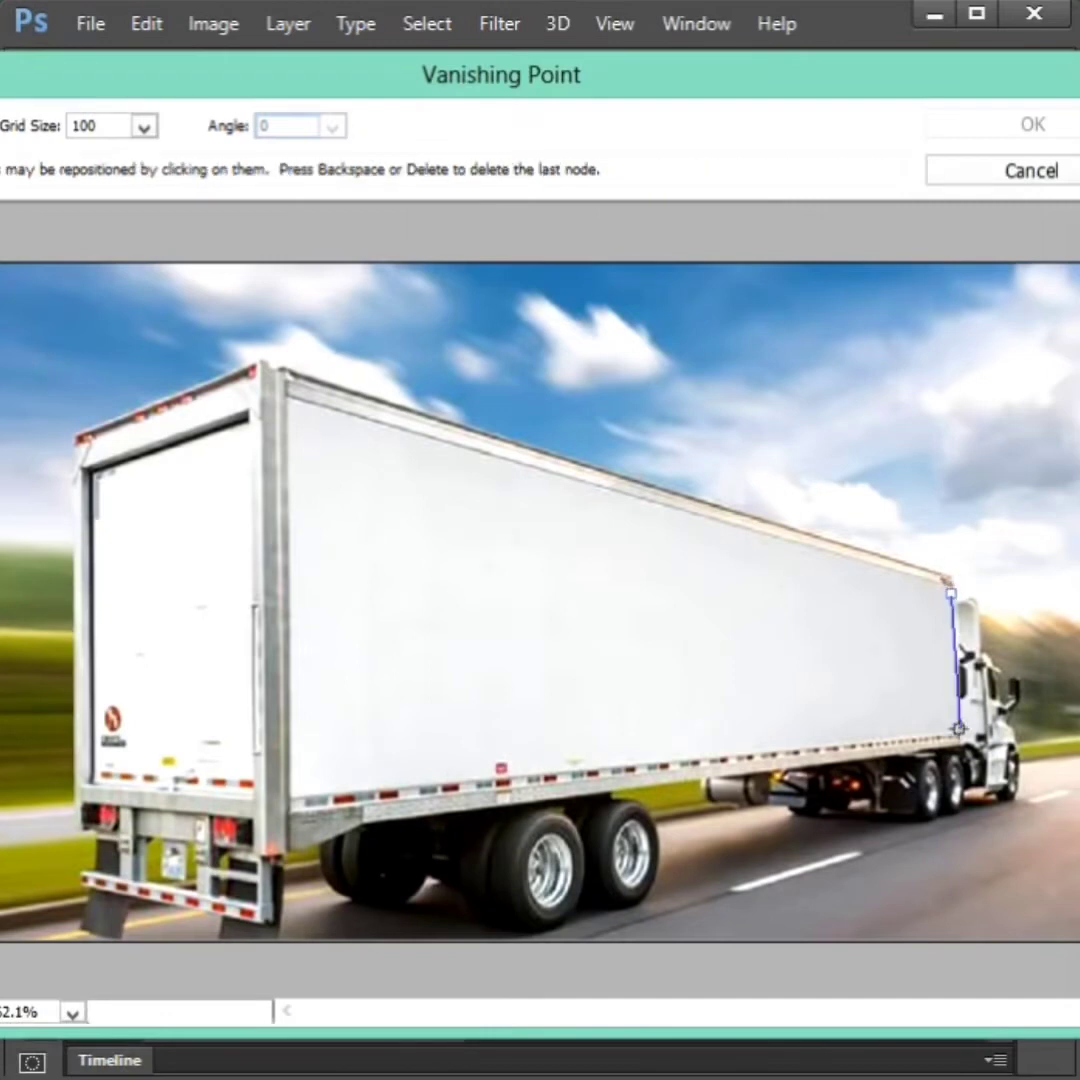
left_click(960, 731)
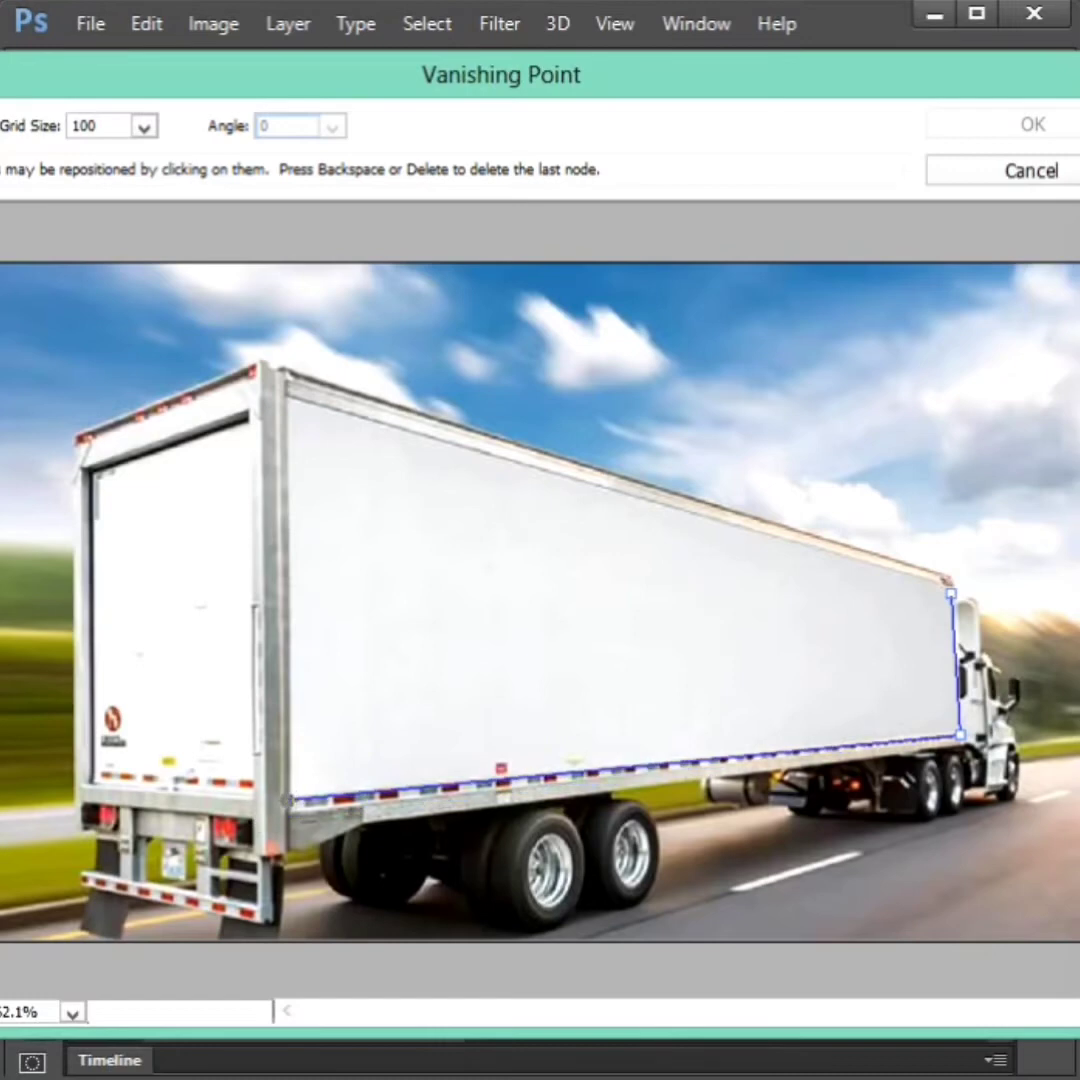
left_click(288, 800)
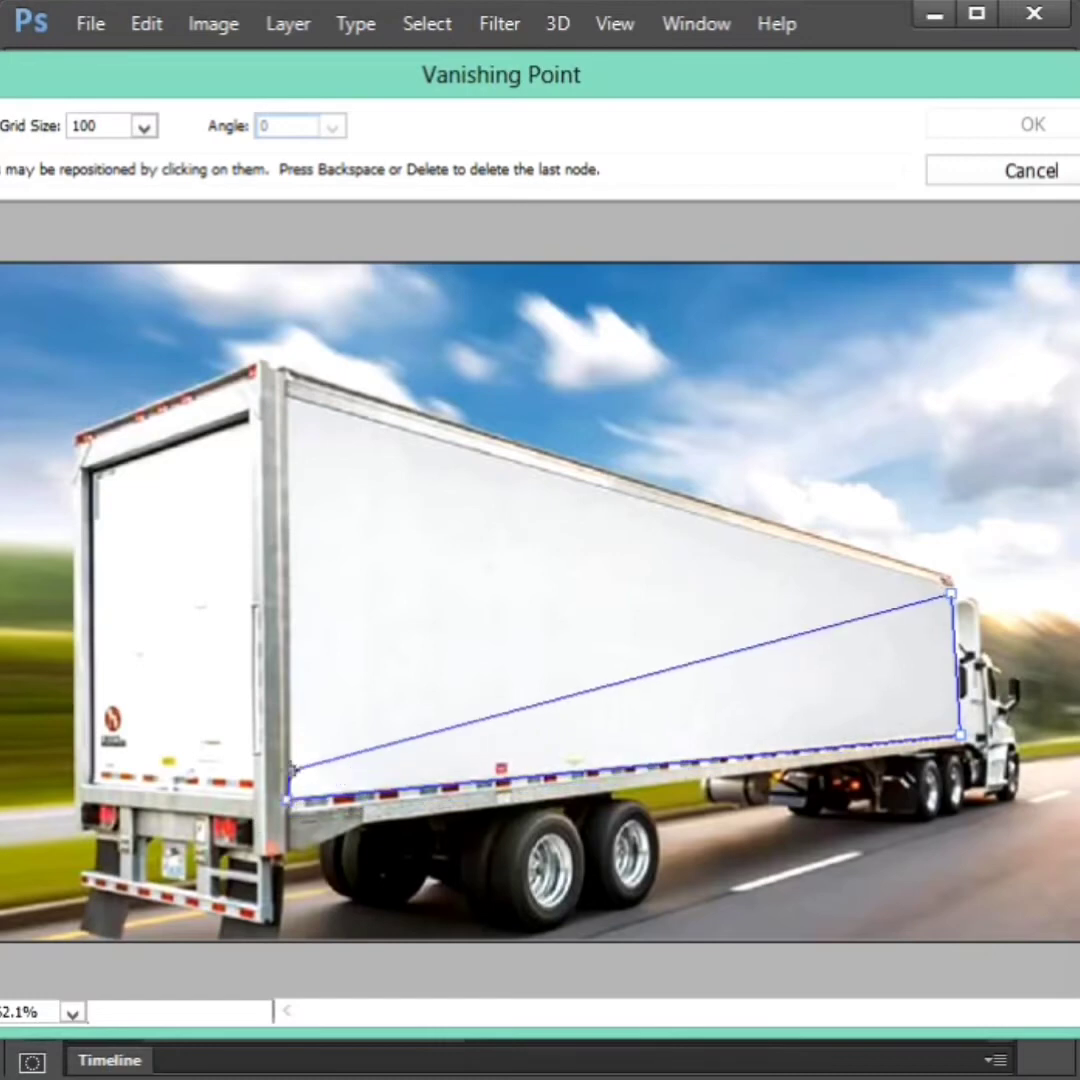
left_click(284, 396)
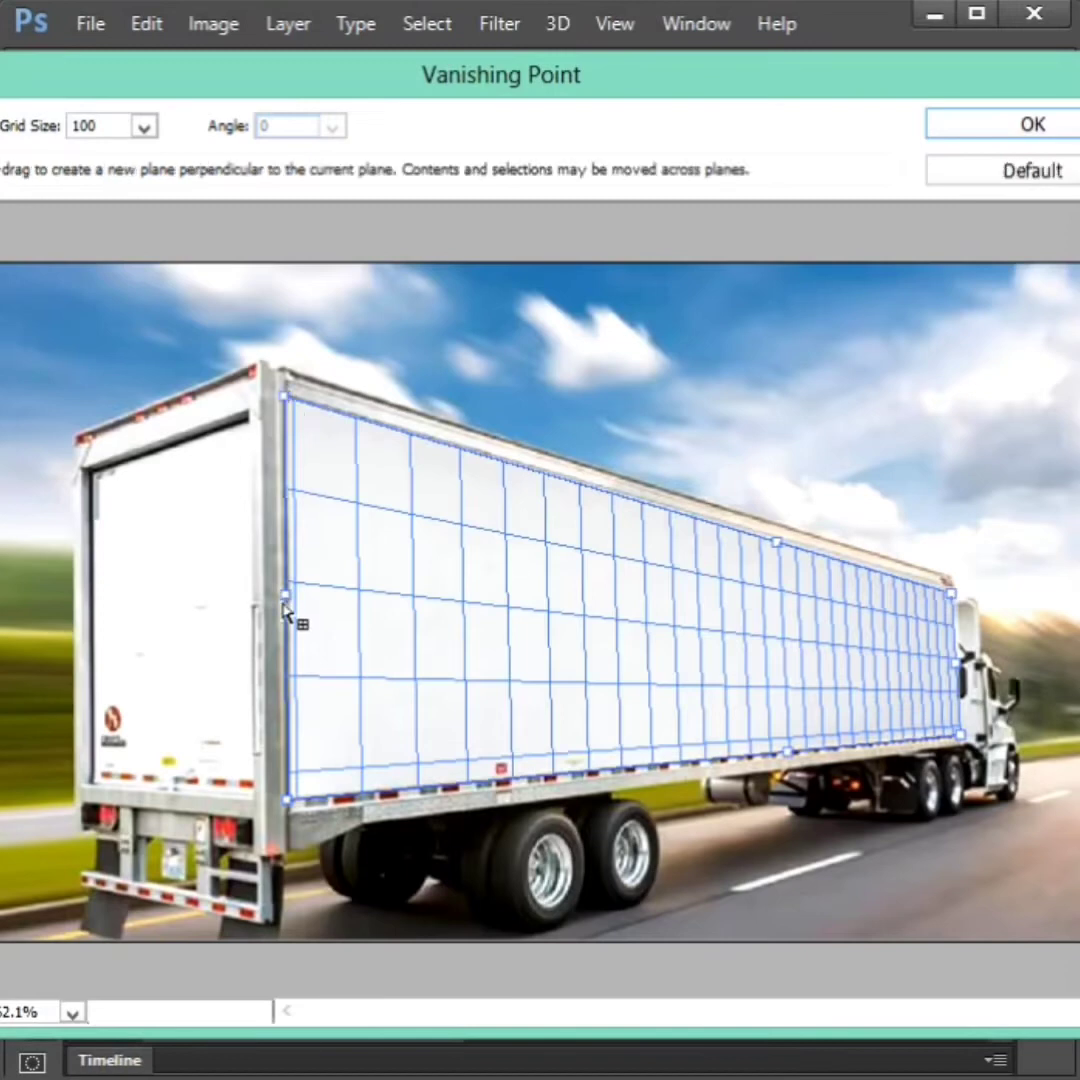
Step: Pull a perpendicular plane off the grid's left edge and fit its corners to the rear doors
left_click_drag(284, 598, 90, 630)
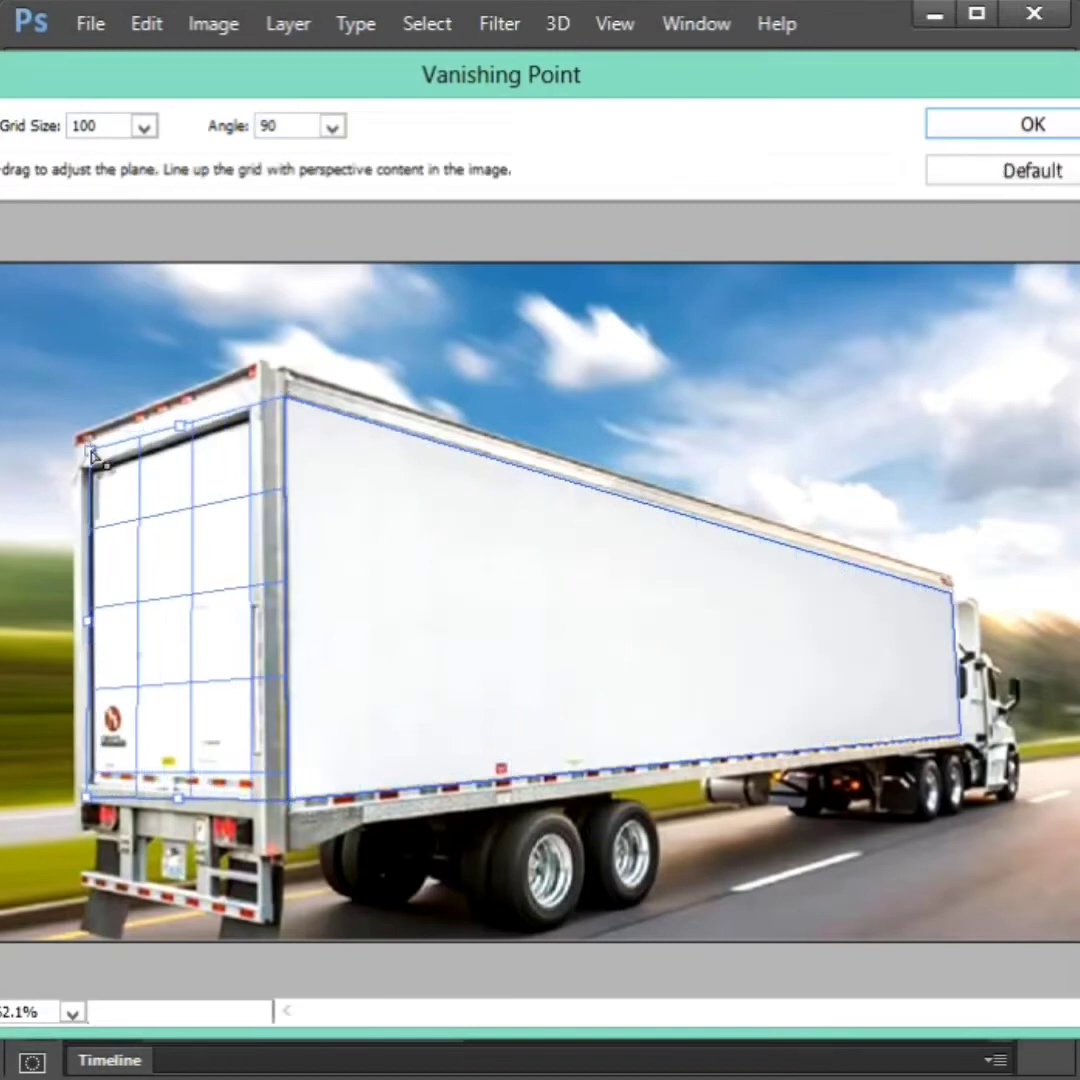
left_click_drag(92, 455, 88, 473)
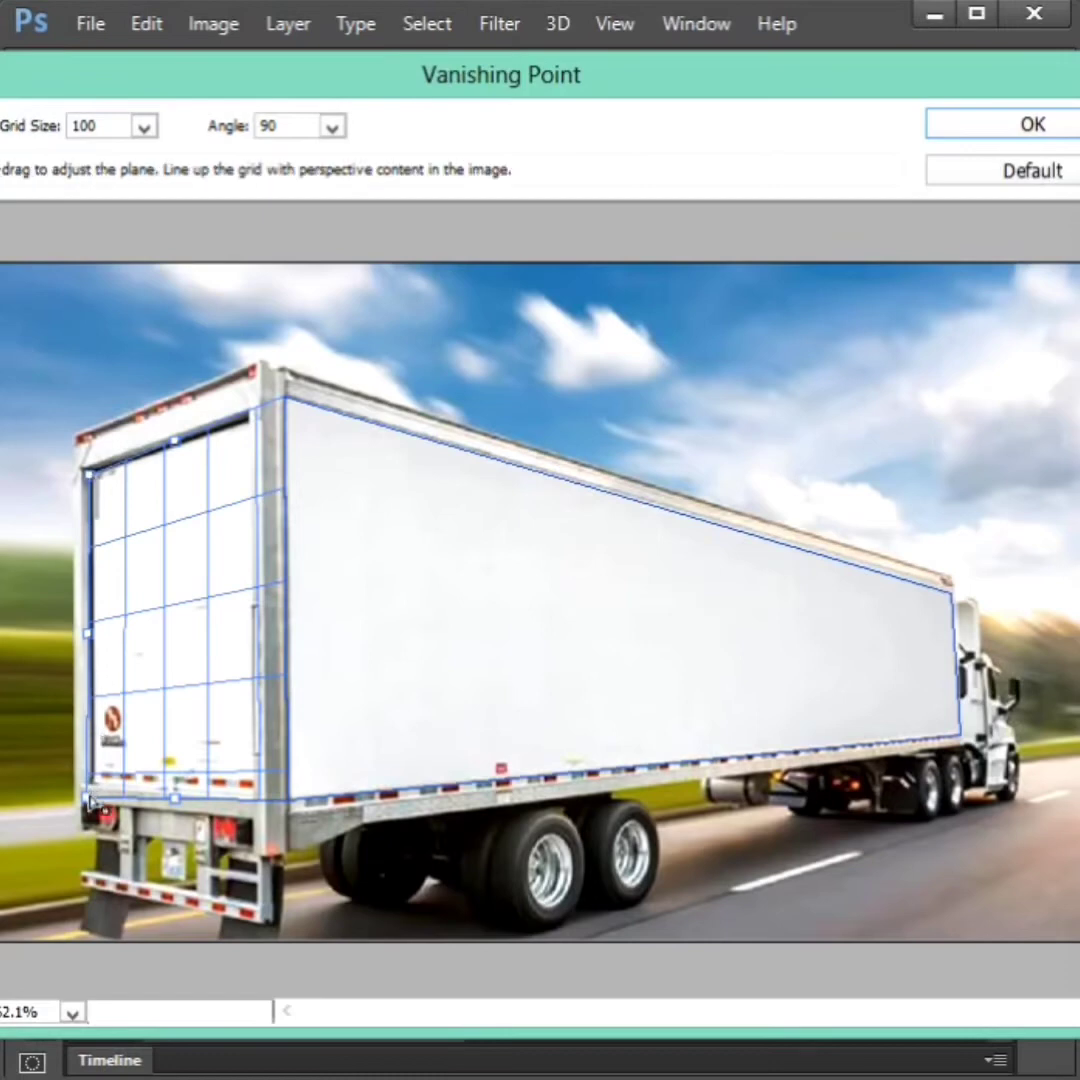
left_click_drag(88, 800, 97, 786)
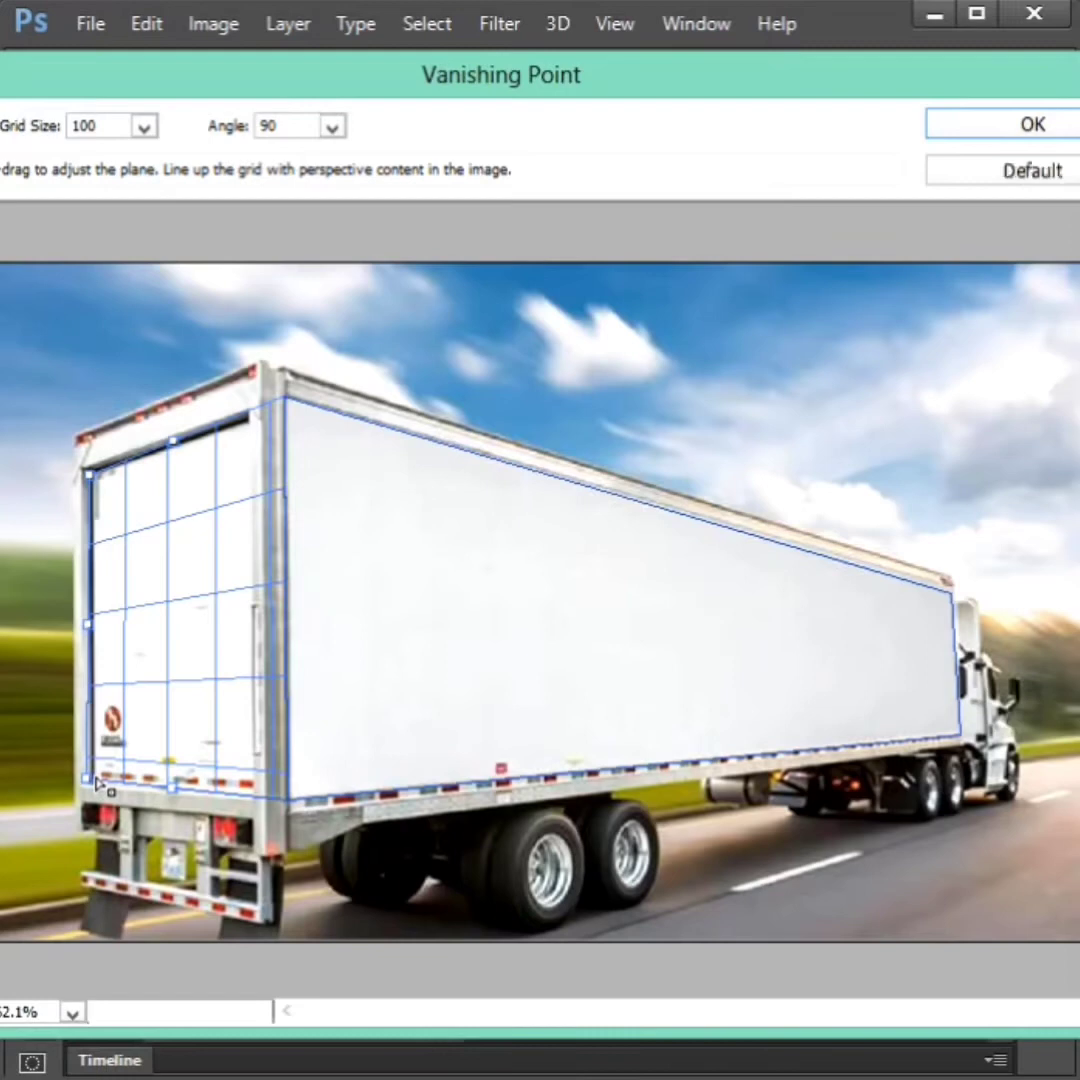
Step: Paste the Pepsi artwork, scale it down, and drag it onto the trailer-side plane
key("ctrl+v")
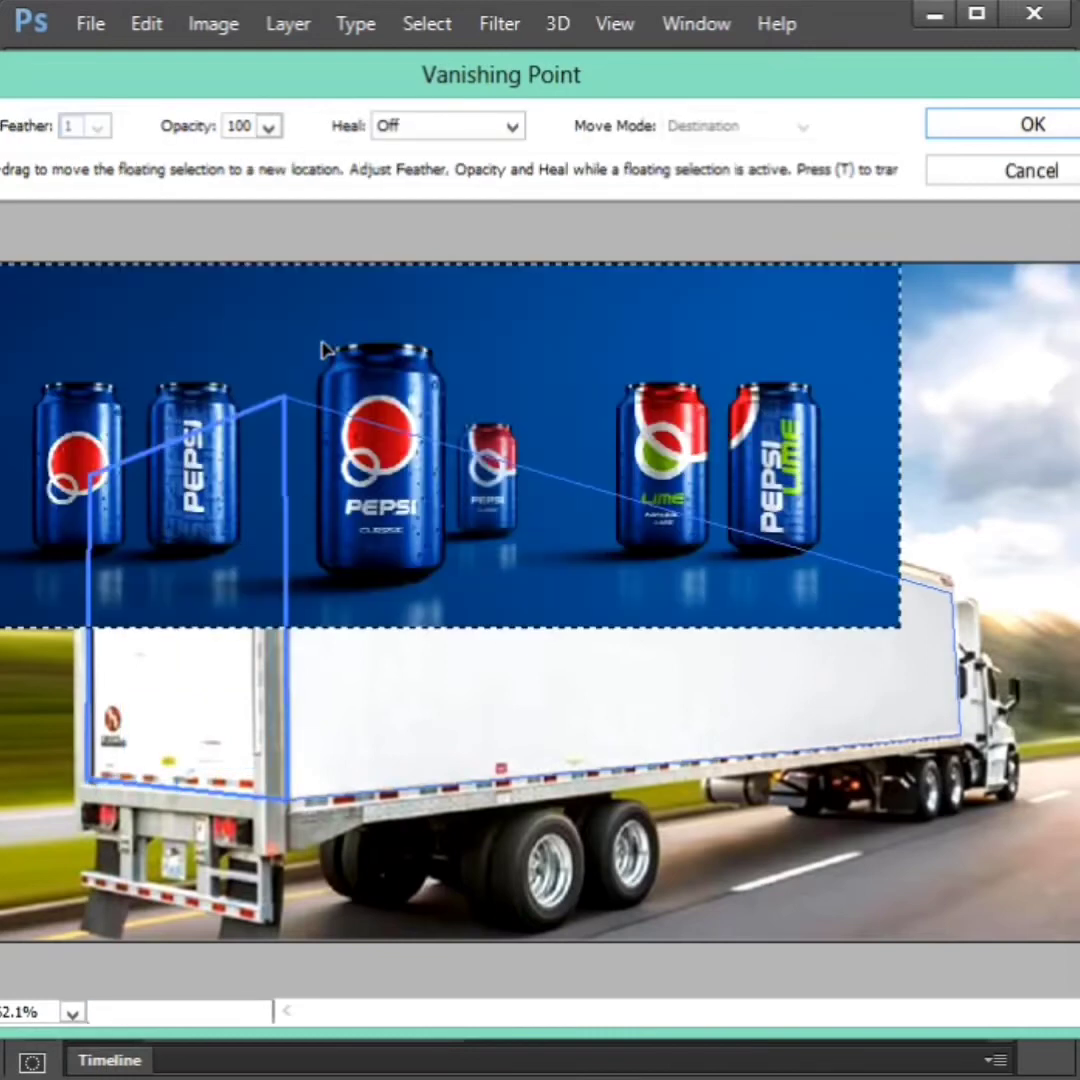
key("t")
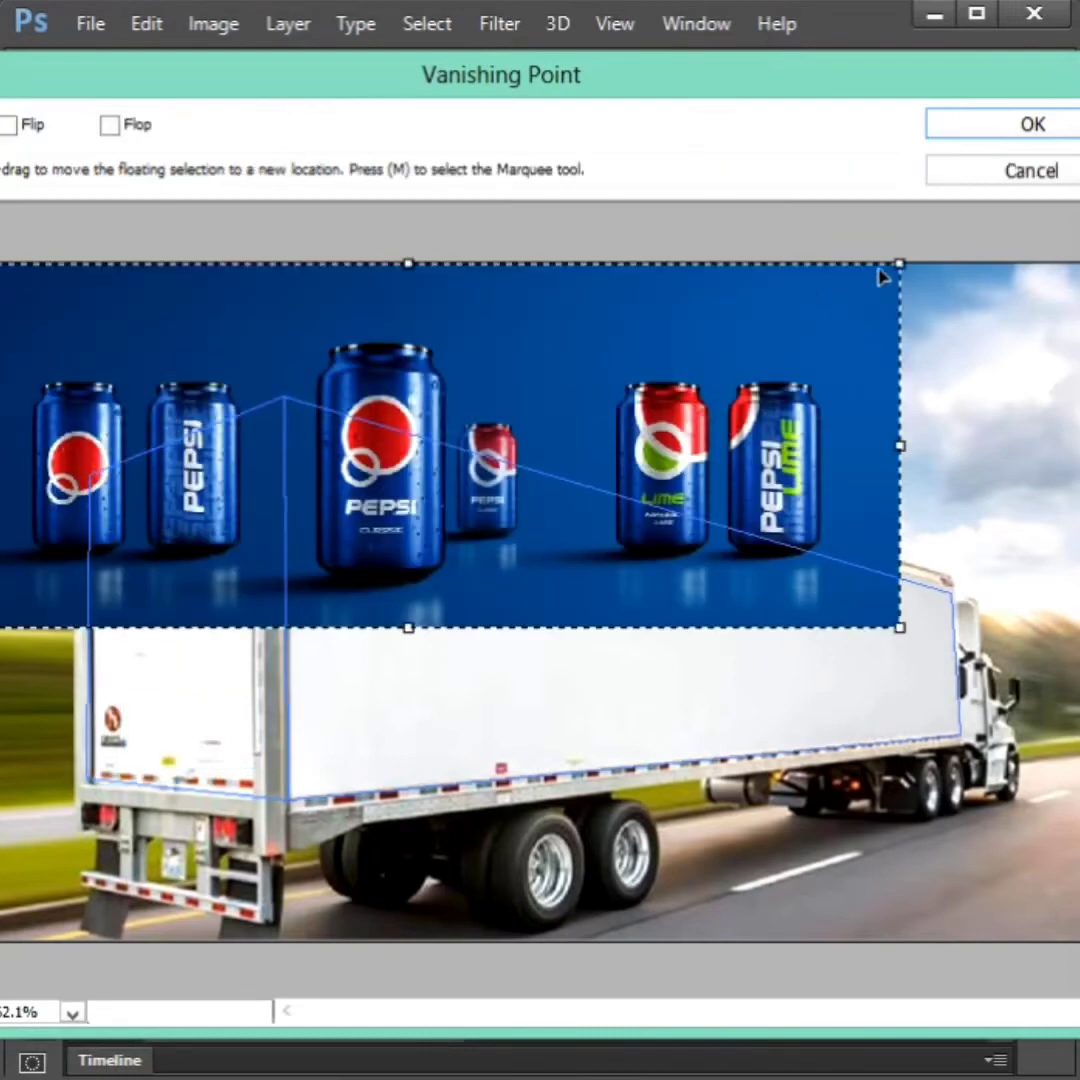
left_click_drag(900, 268, 547, 394)
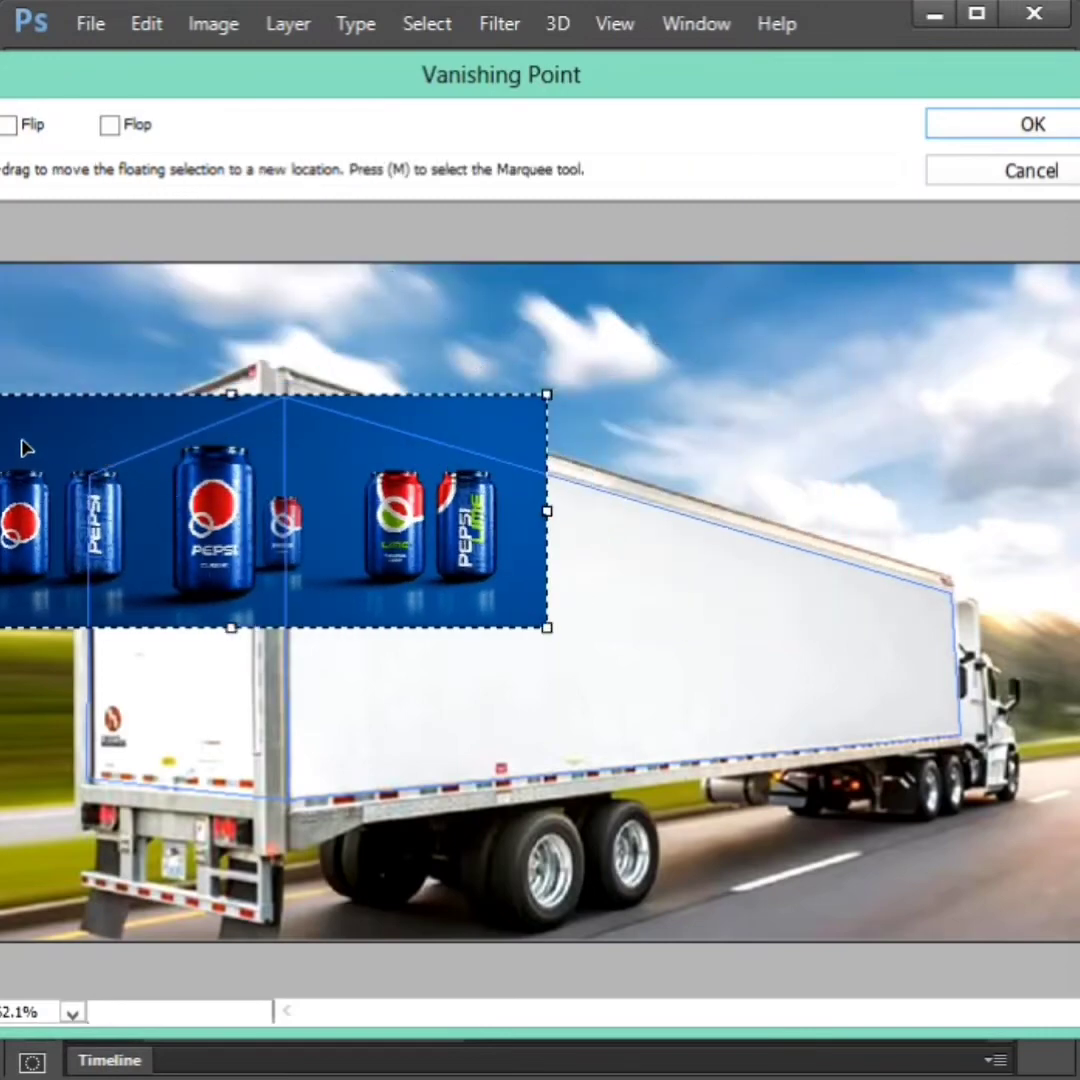
left_click_drag(27, 449, 855, 675)
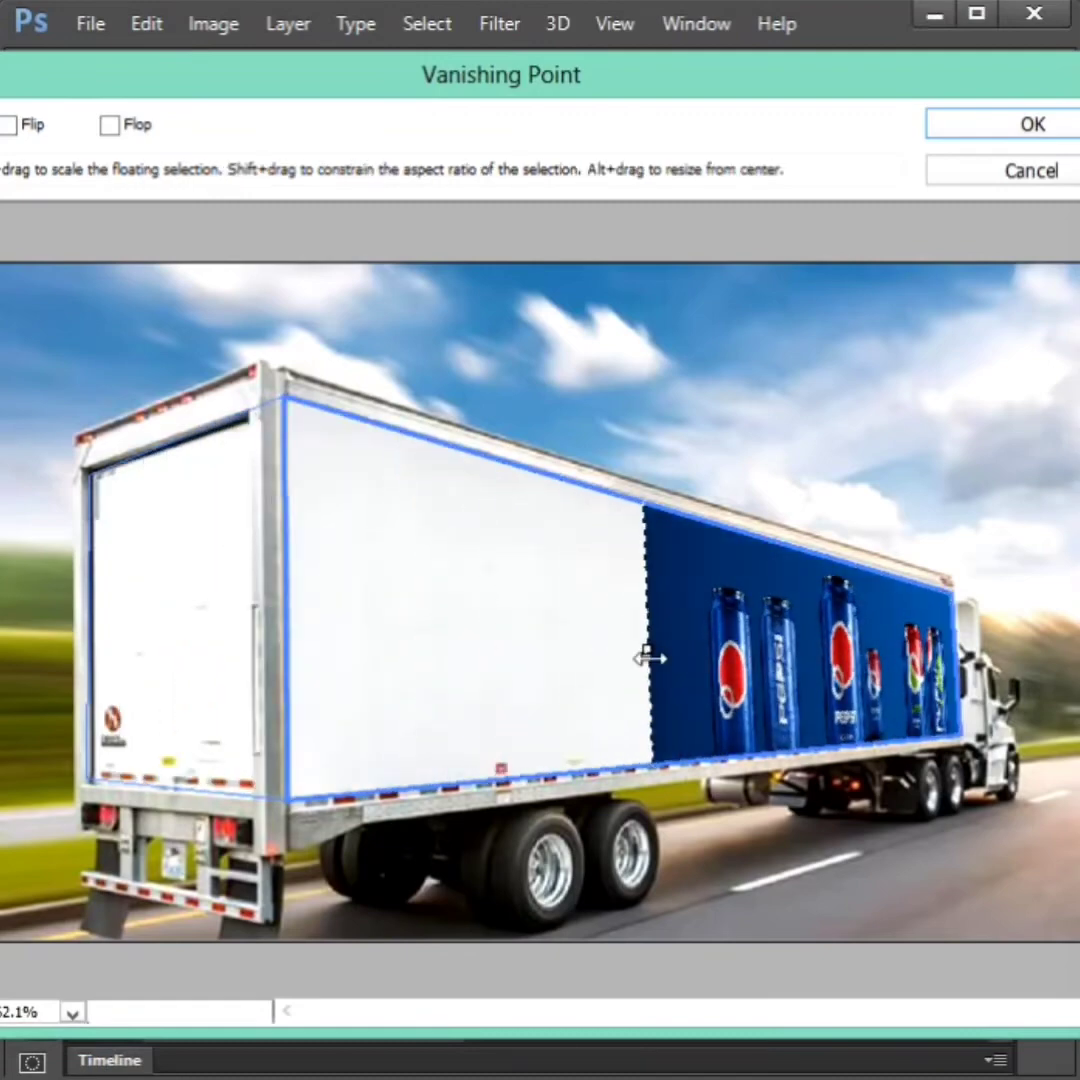
Step: Resize and shift the Pepsi artwork until it spans the trailer side and wraps onto the rear doors
left_click_drag(648, 651, 105, 655)
left_click_drag(287, 673, 255, 622)
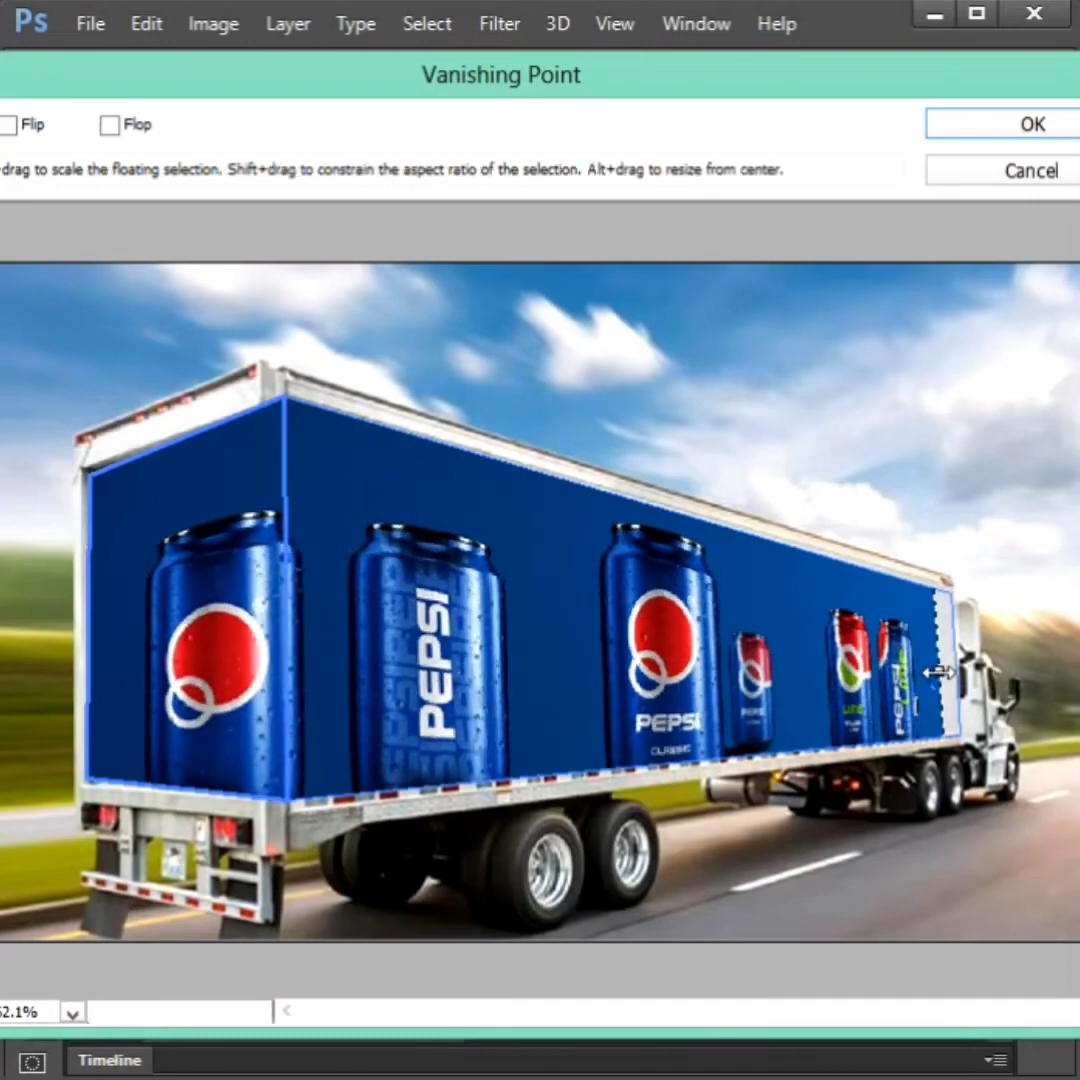
mouse_move(955, 672)
left_mouse_down()
mouse_move(1040, 675)
mouse_move(898, 680)
mouse_move(946, 680)
left_mouse_up()
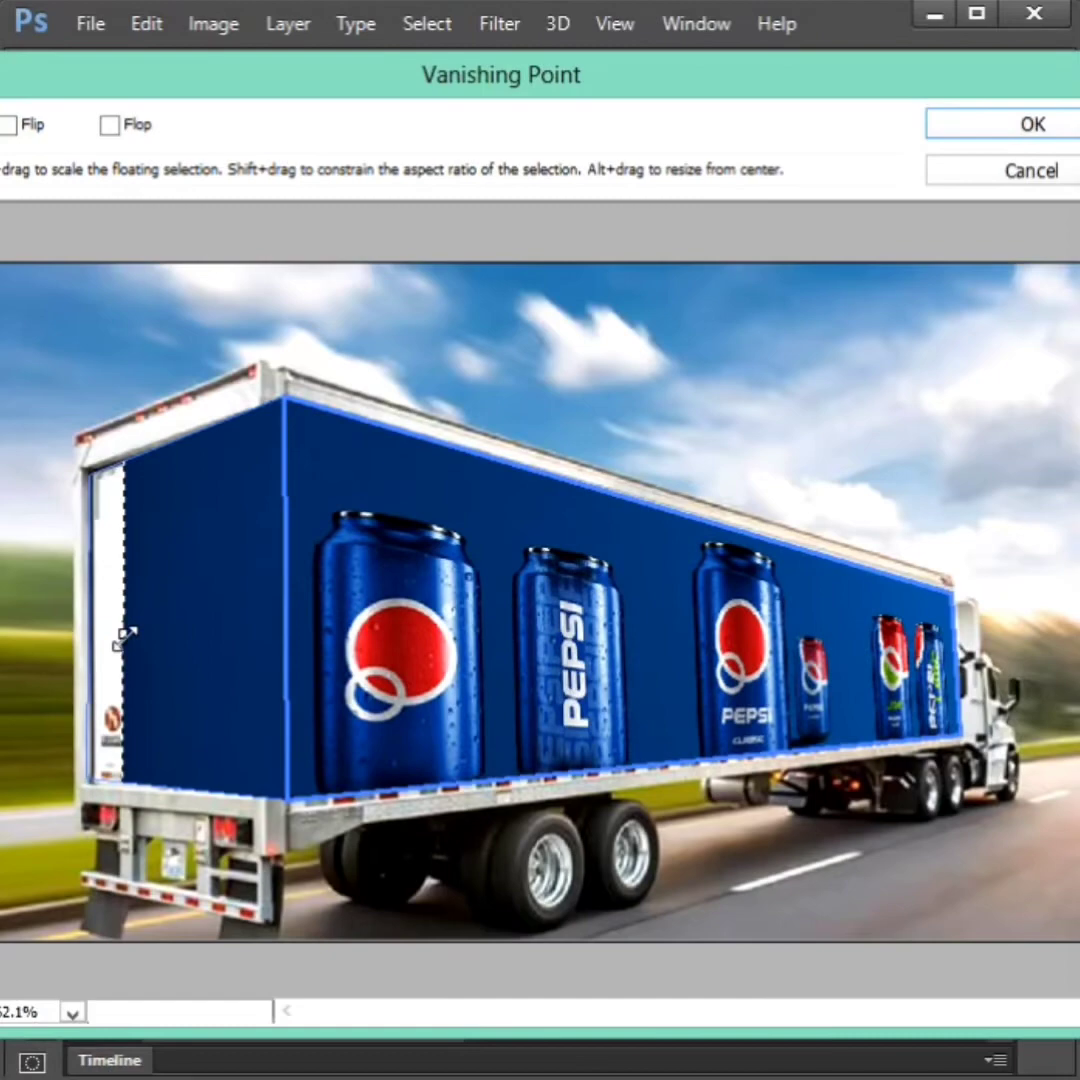
left_click_drag(122, 638, 86, 640)
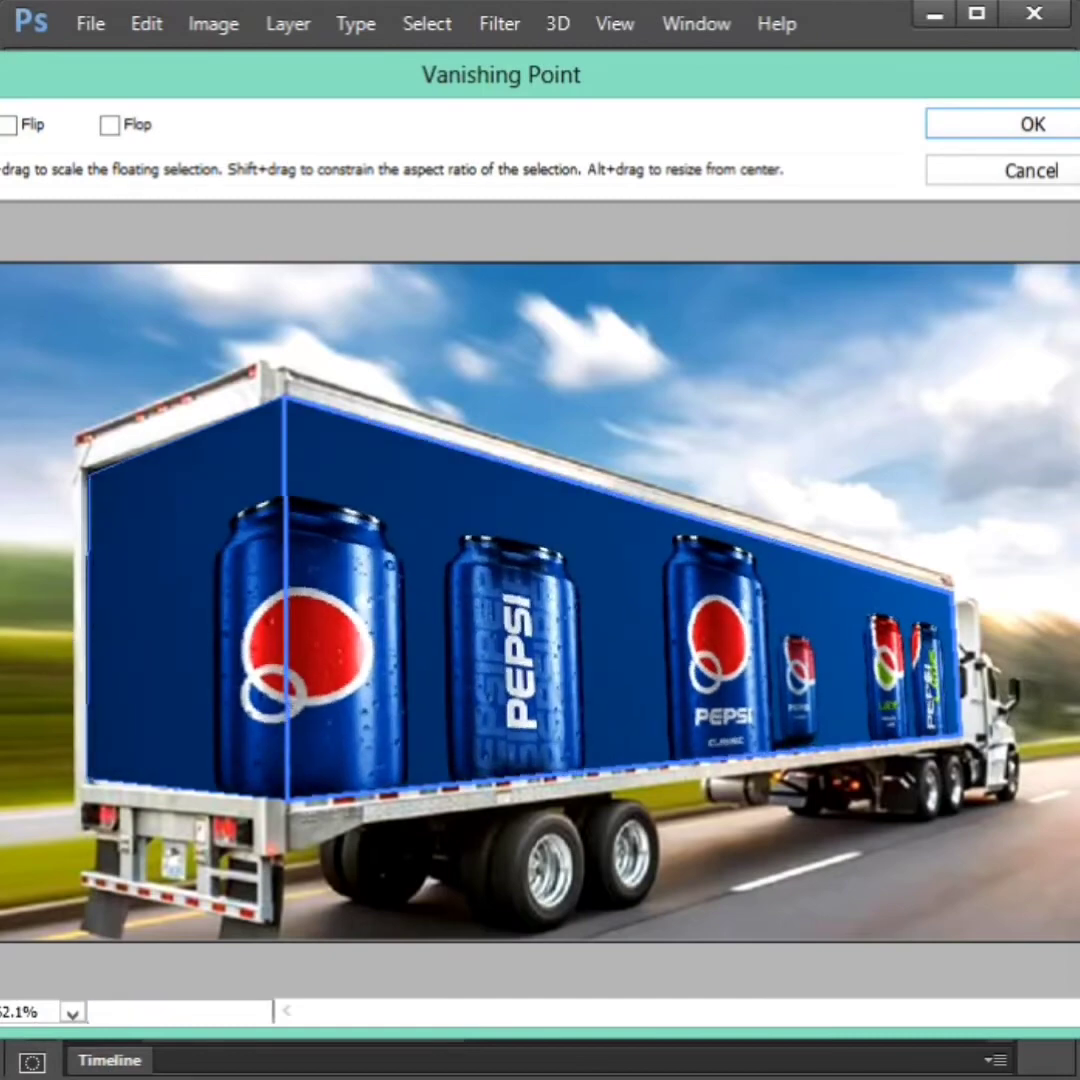
left_click_drag(441, 646, 353, 626)
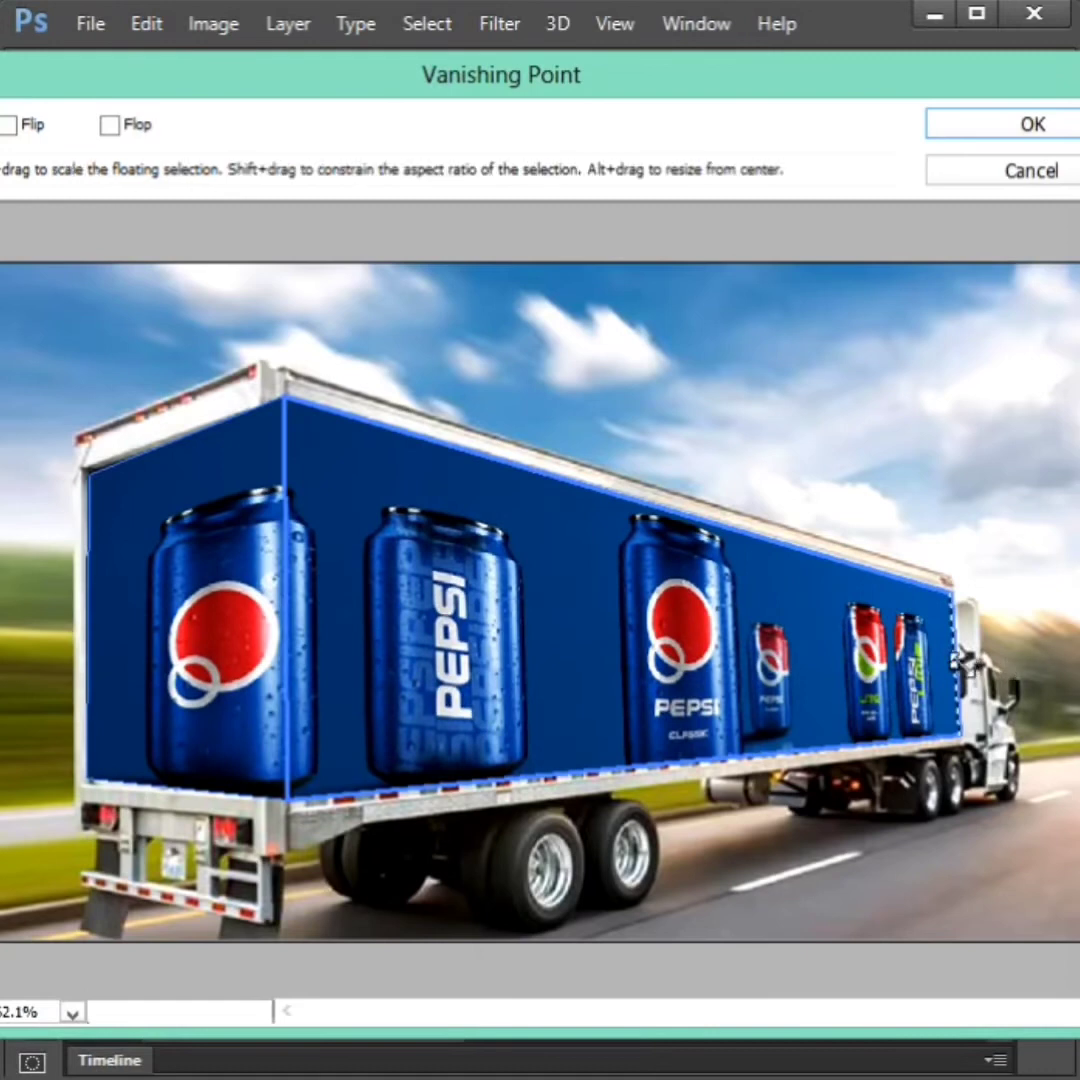
left_click_drag(940, 664, 968, 668)
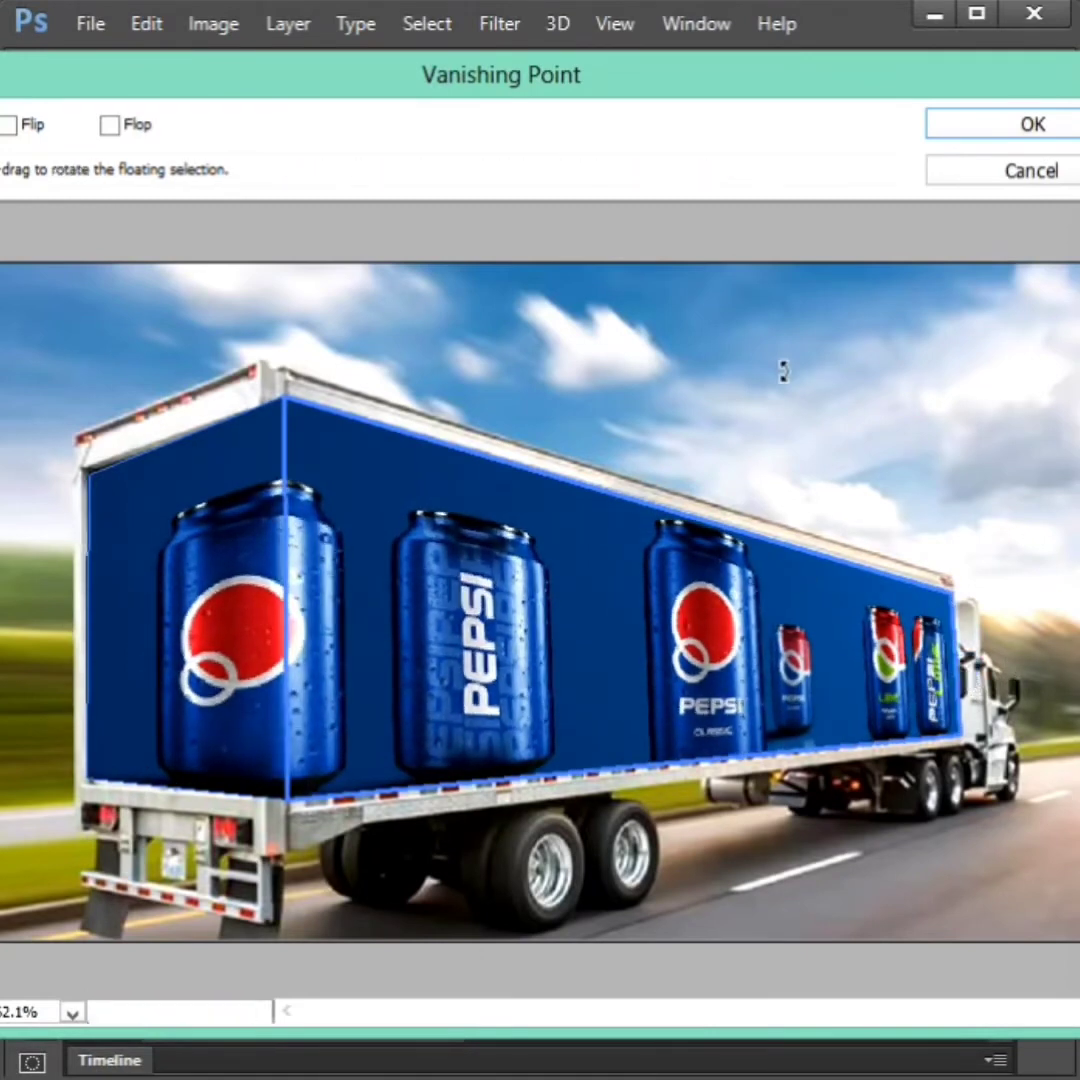
left_click_drag(516, 580, 446, 572)
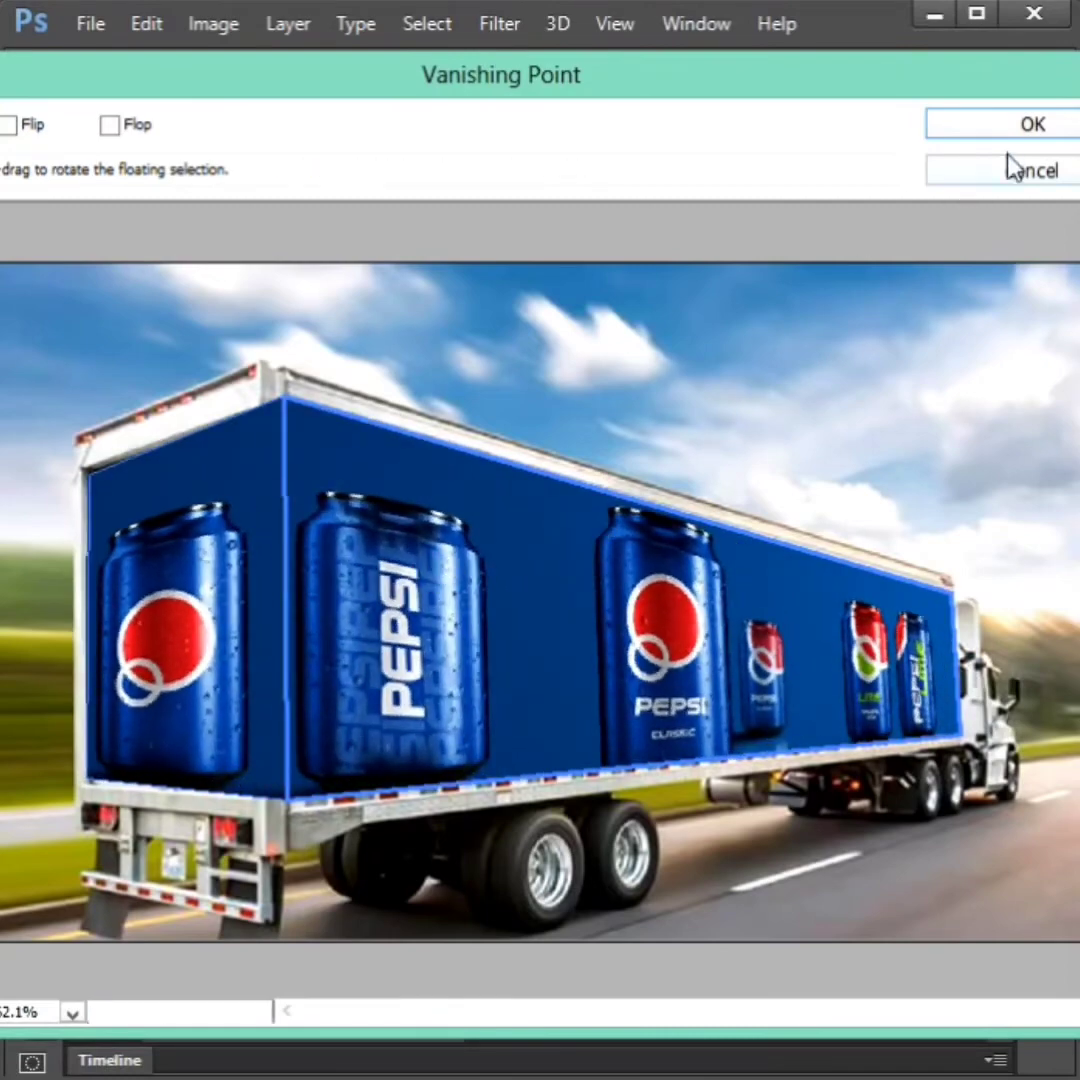
Step: Apply the Vanishing Point artwork and select Layer 3
left_click(1033, 125)
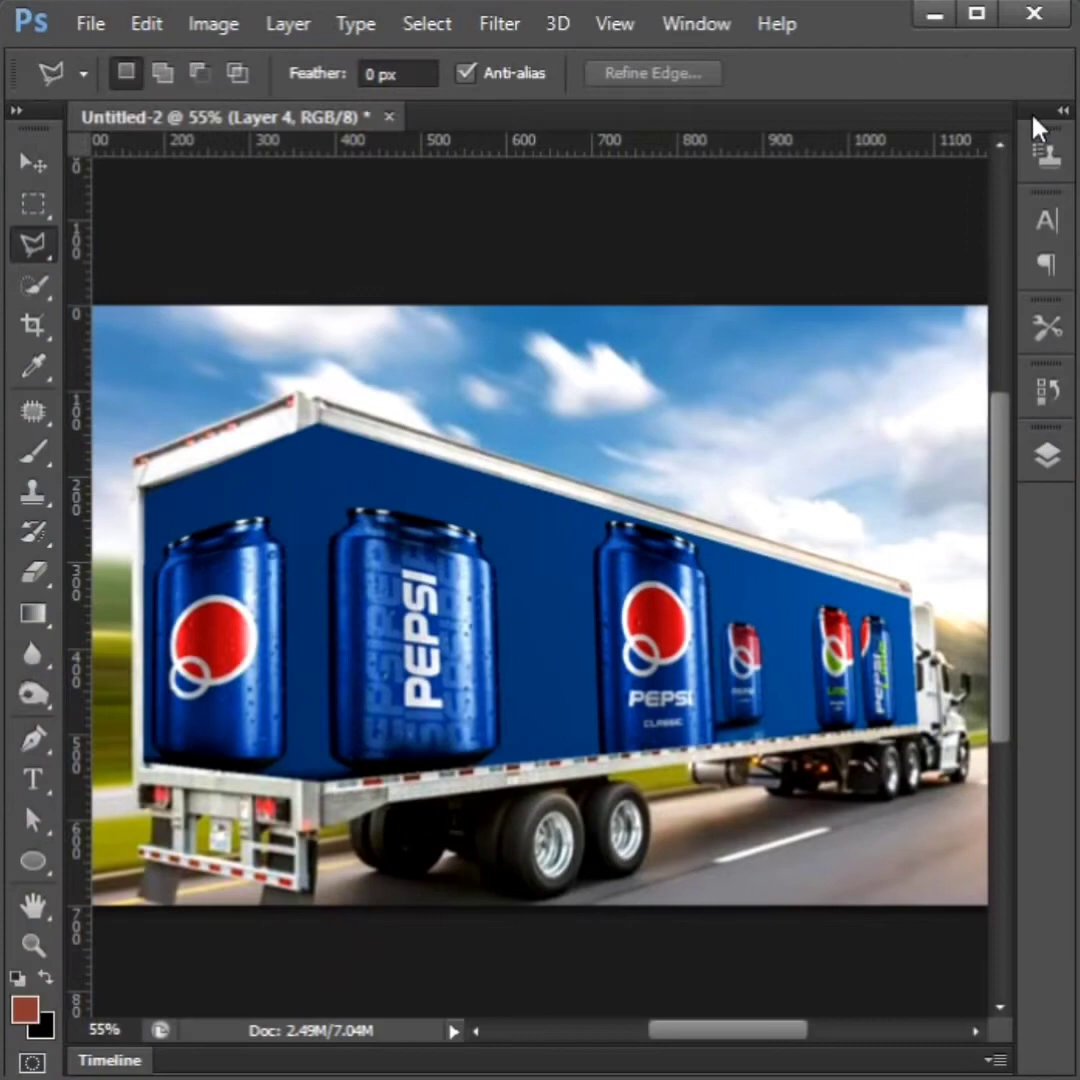
left_click(1058, 472)
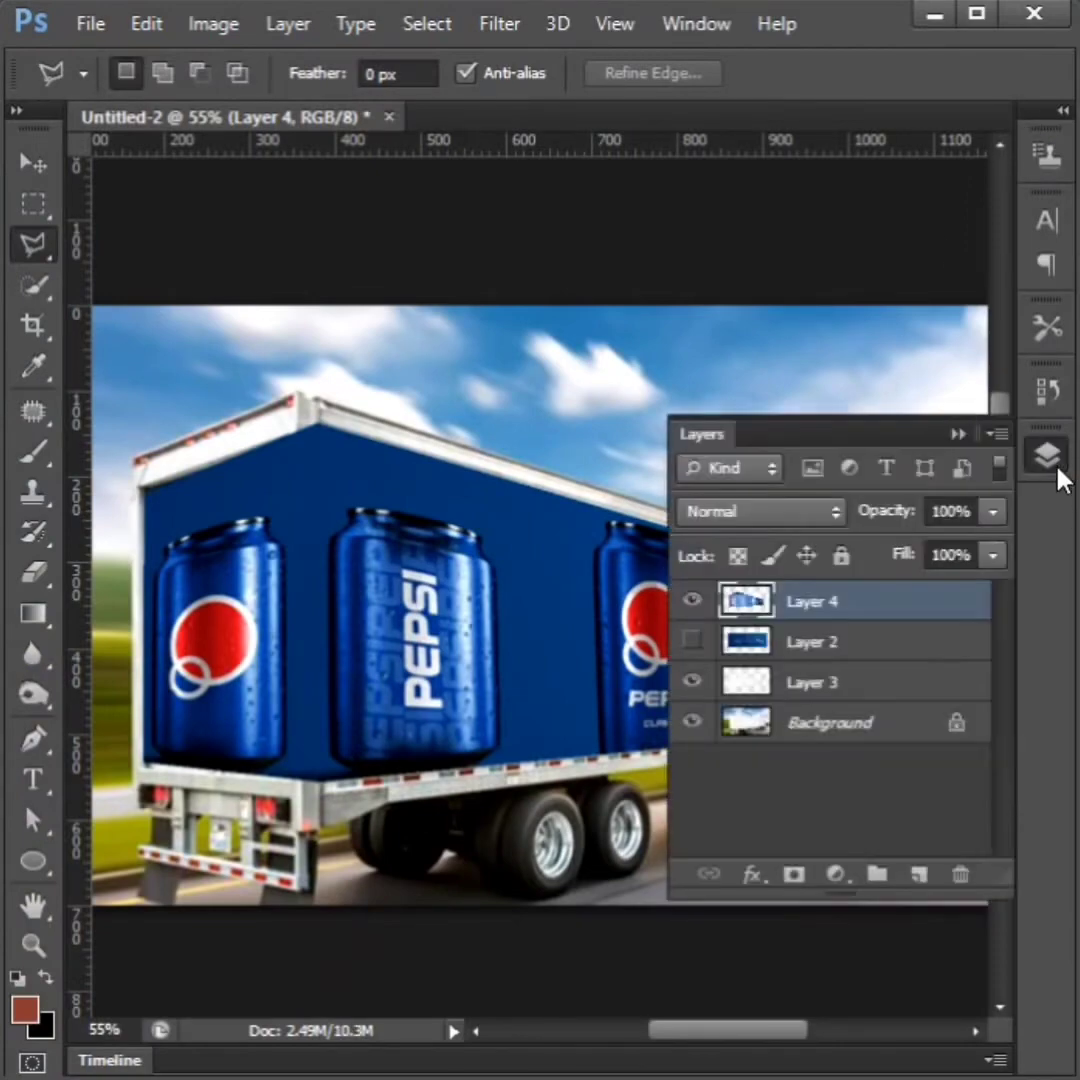
left_click(694, 684)
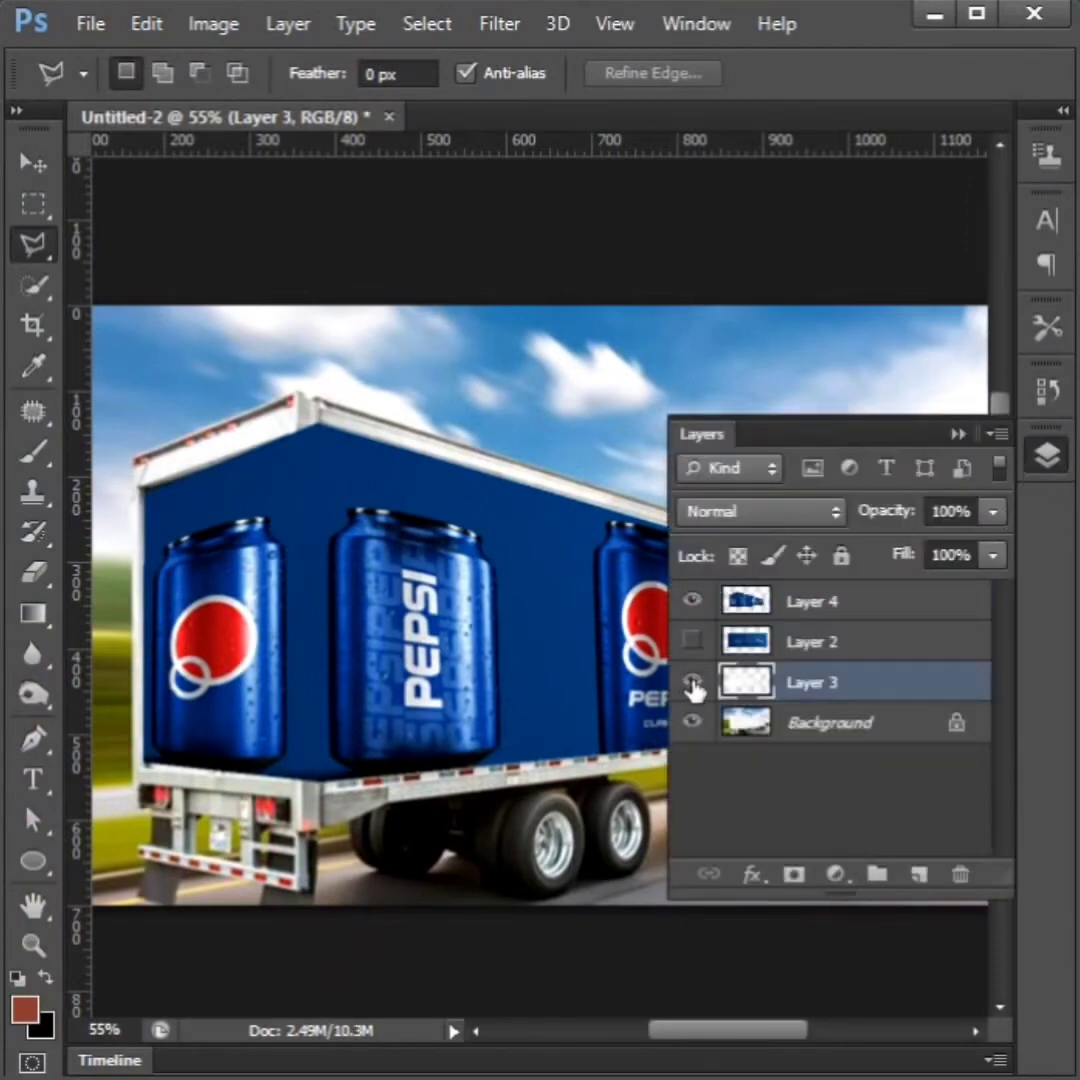
Step: Load Layer 3's pixels as a selection and use it as a layer mask on Layer 4
right_click(764, 686)
left_click(825, 525)
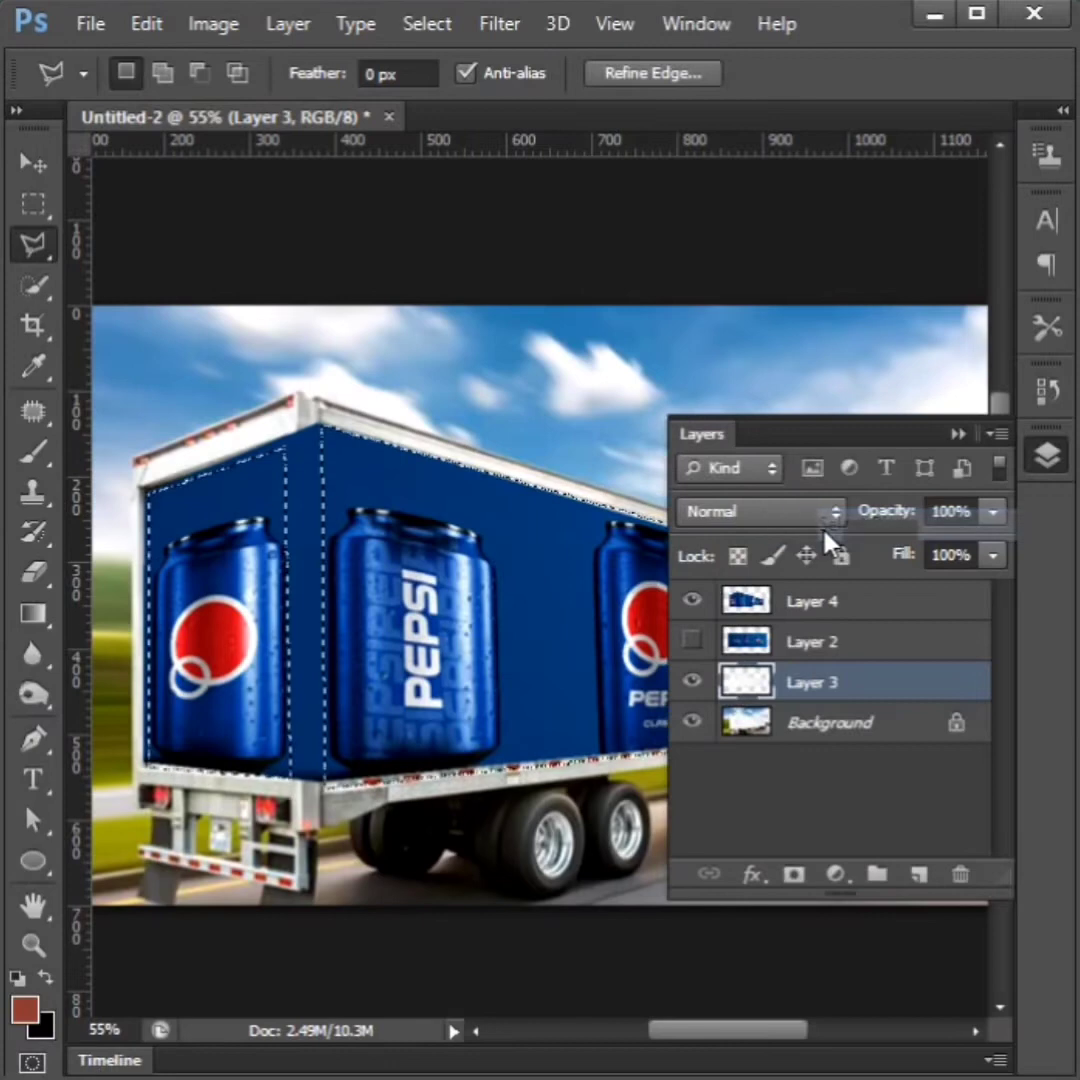
left_click(810, 604)
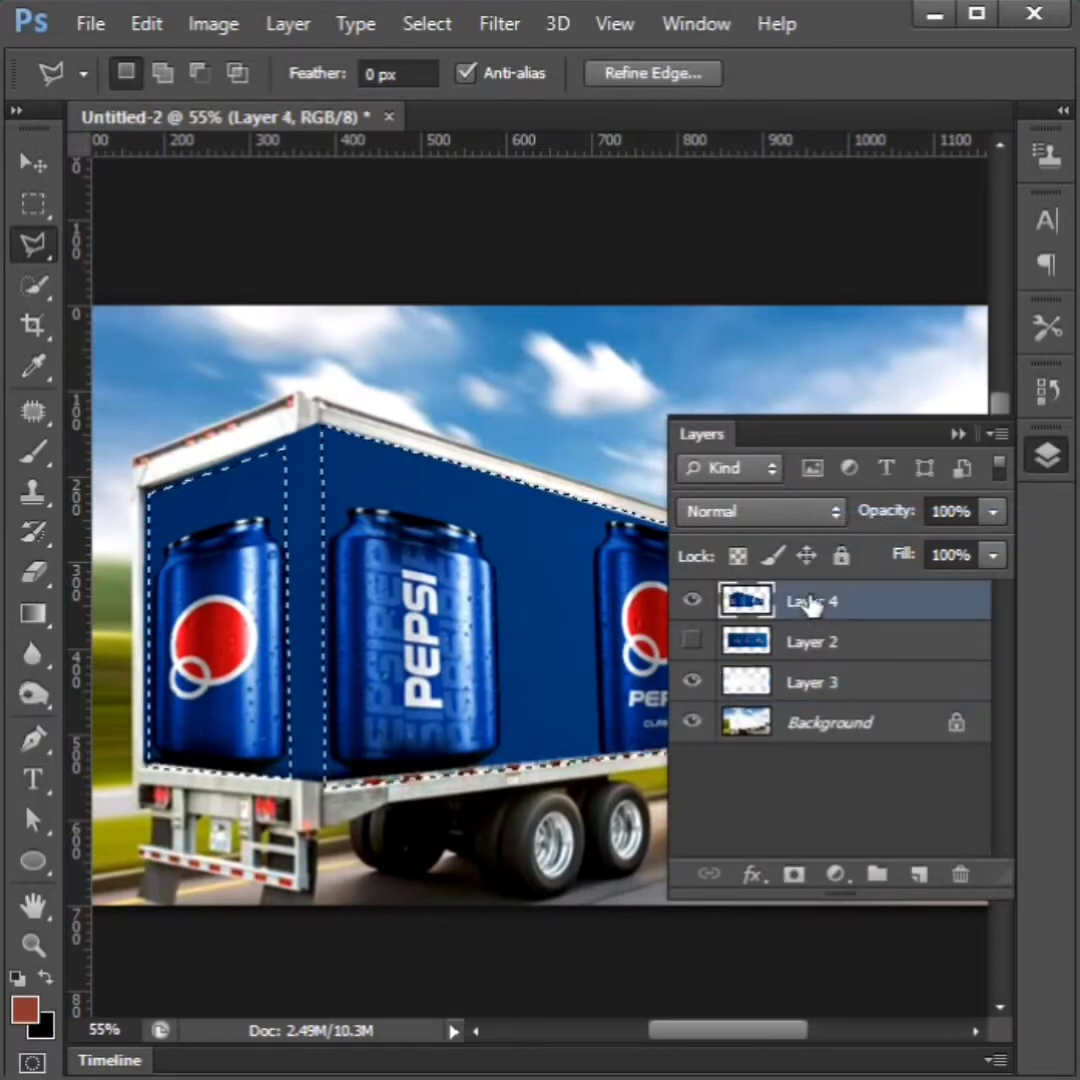
left_click(793, 875)
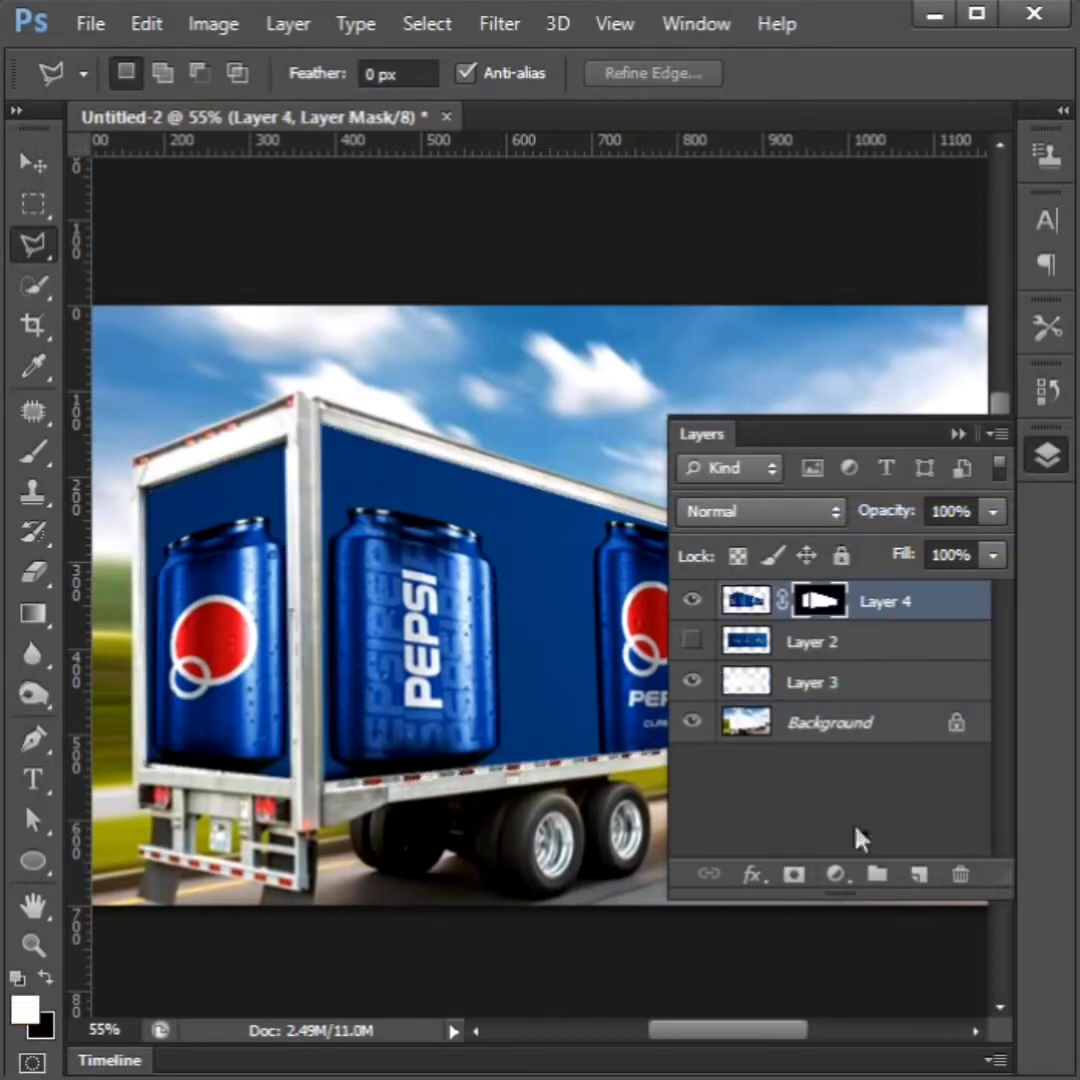
left_click(746, 601)
Step: Switch Layer 4's blend mode to Multiply so the trailer's shading shows through the Pepsi artwork
left_click(779, 511)
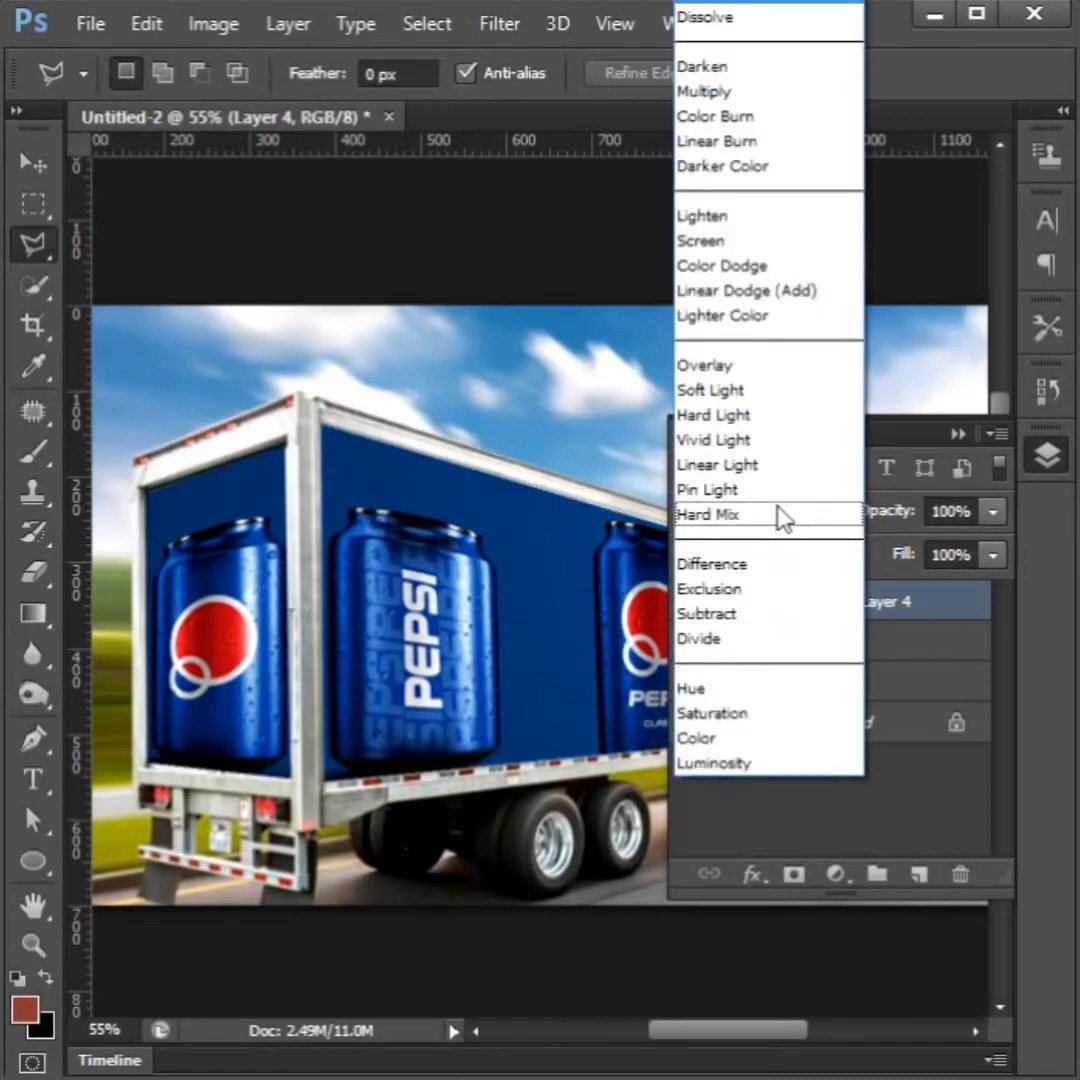
left_click(724, 90)
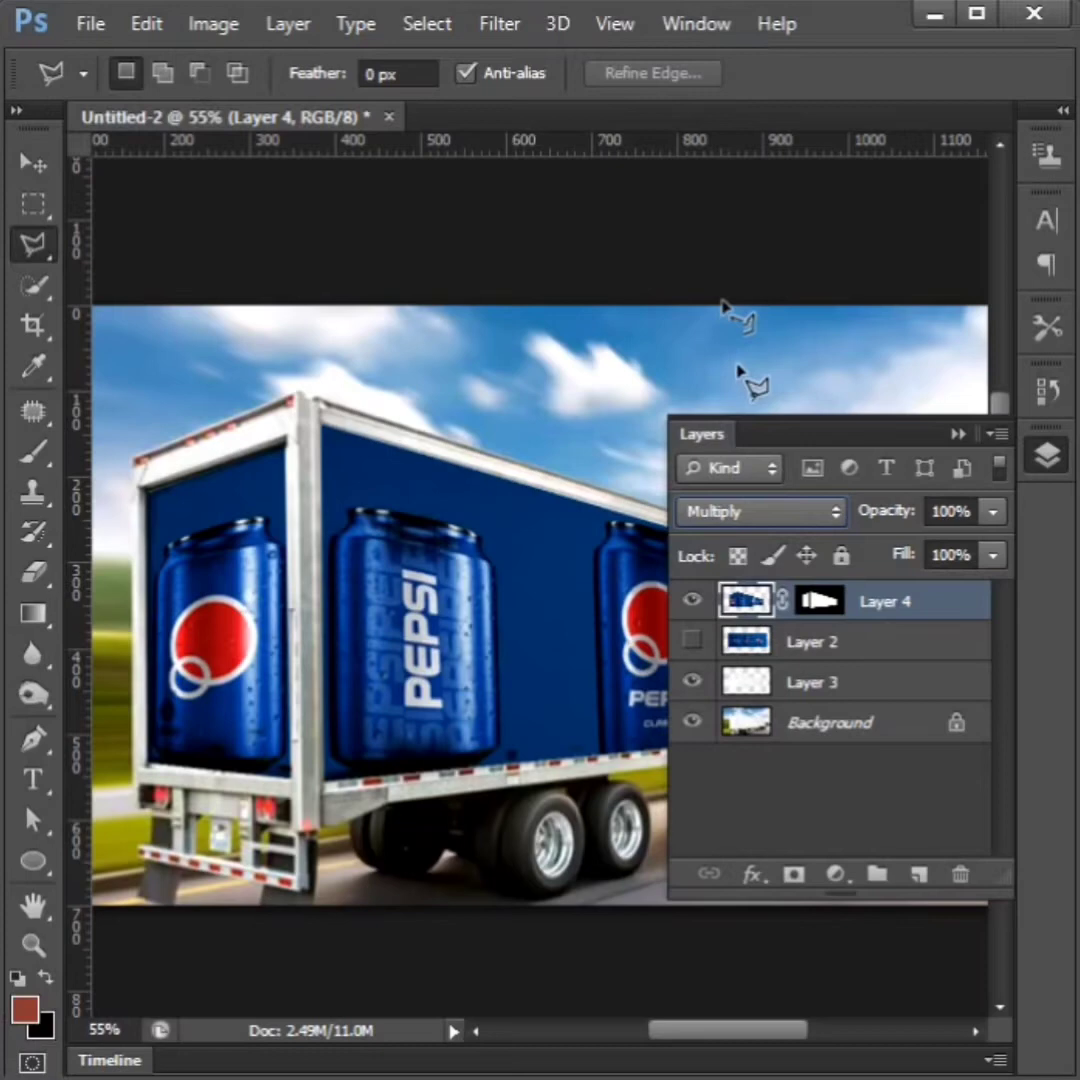
right_click(764, 613)
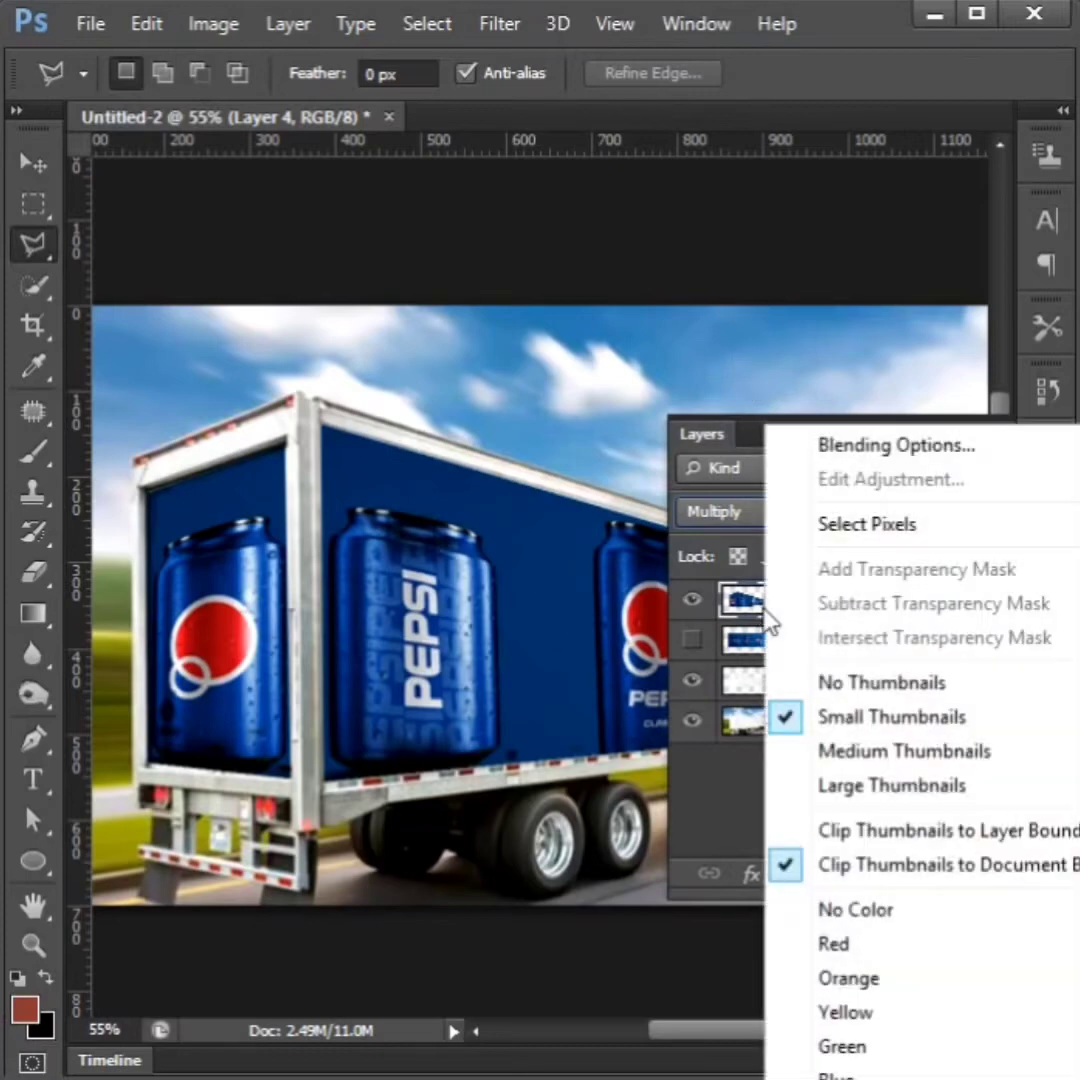
Step: In Layer 4's Blending Options, set the Blend If Underlying Layer black point to 150
left_click(872, 447)
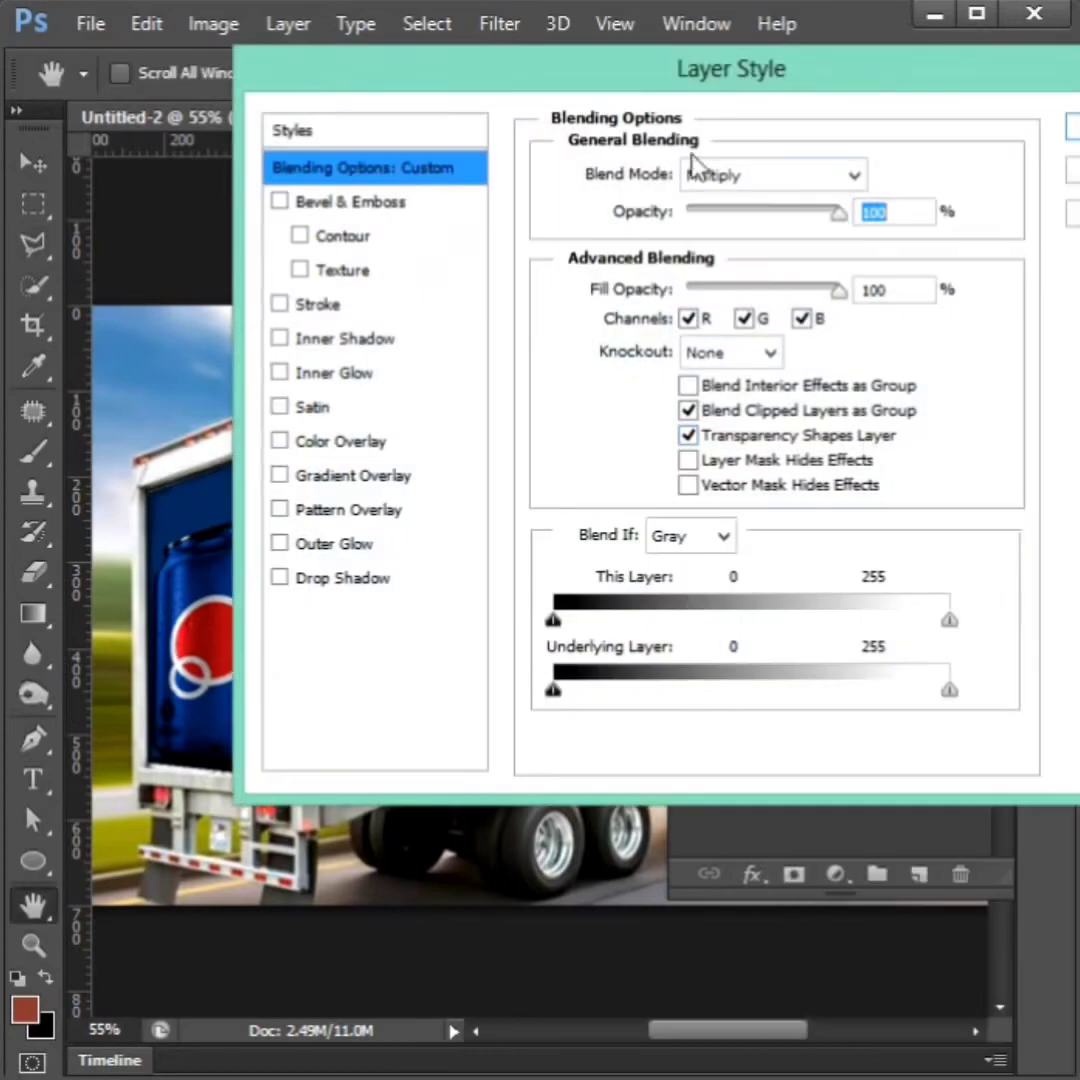
left_click_drag(700, 80, 778, 45)
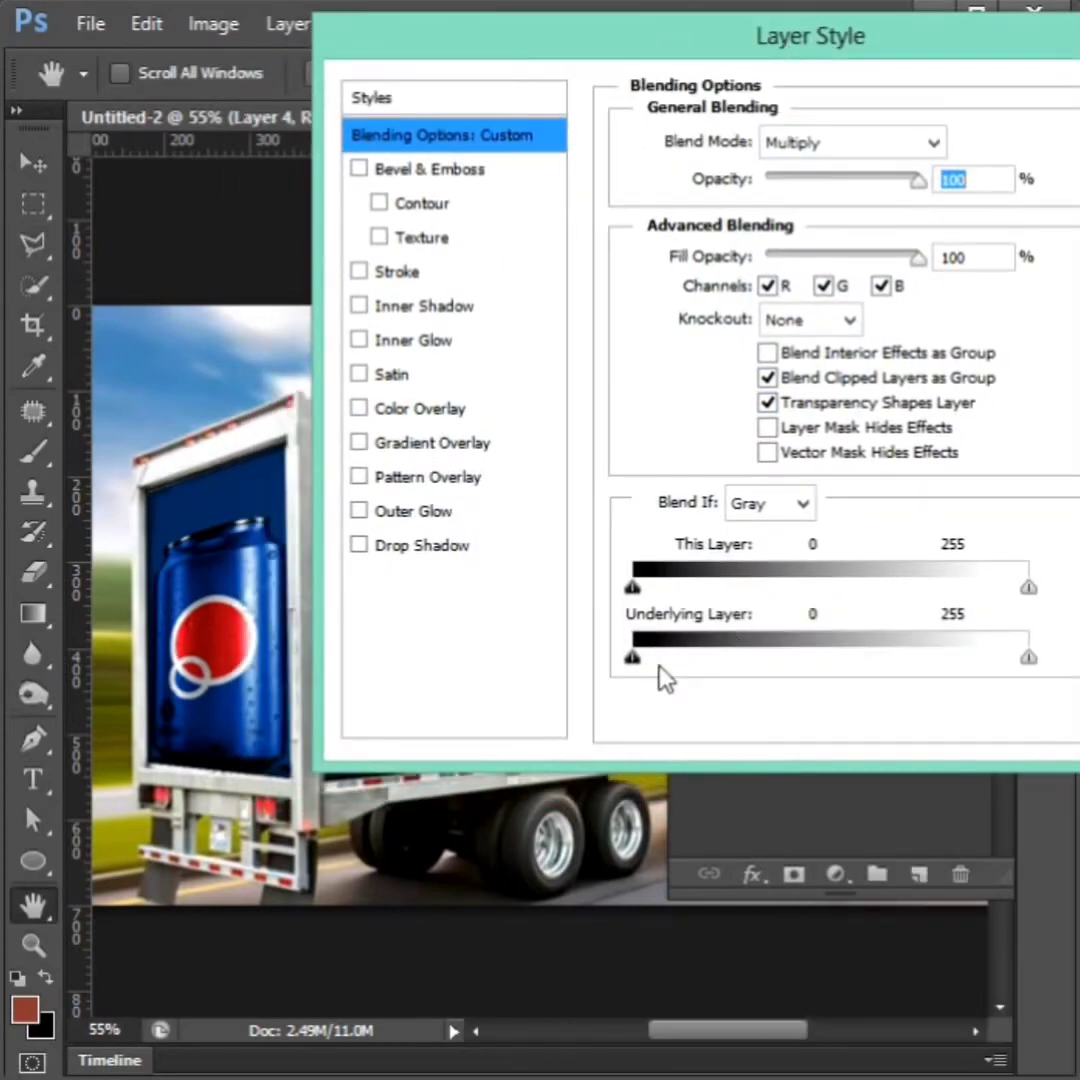
left_click_drag(638, 664, 867, 660)
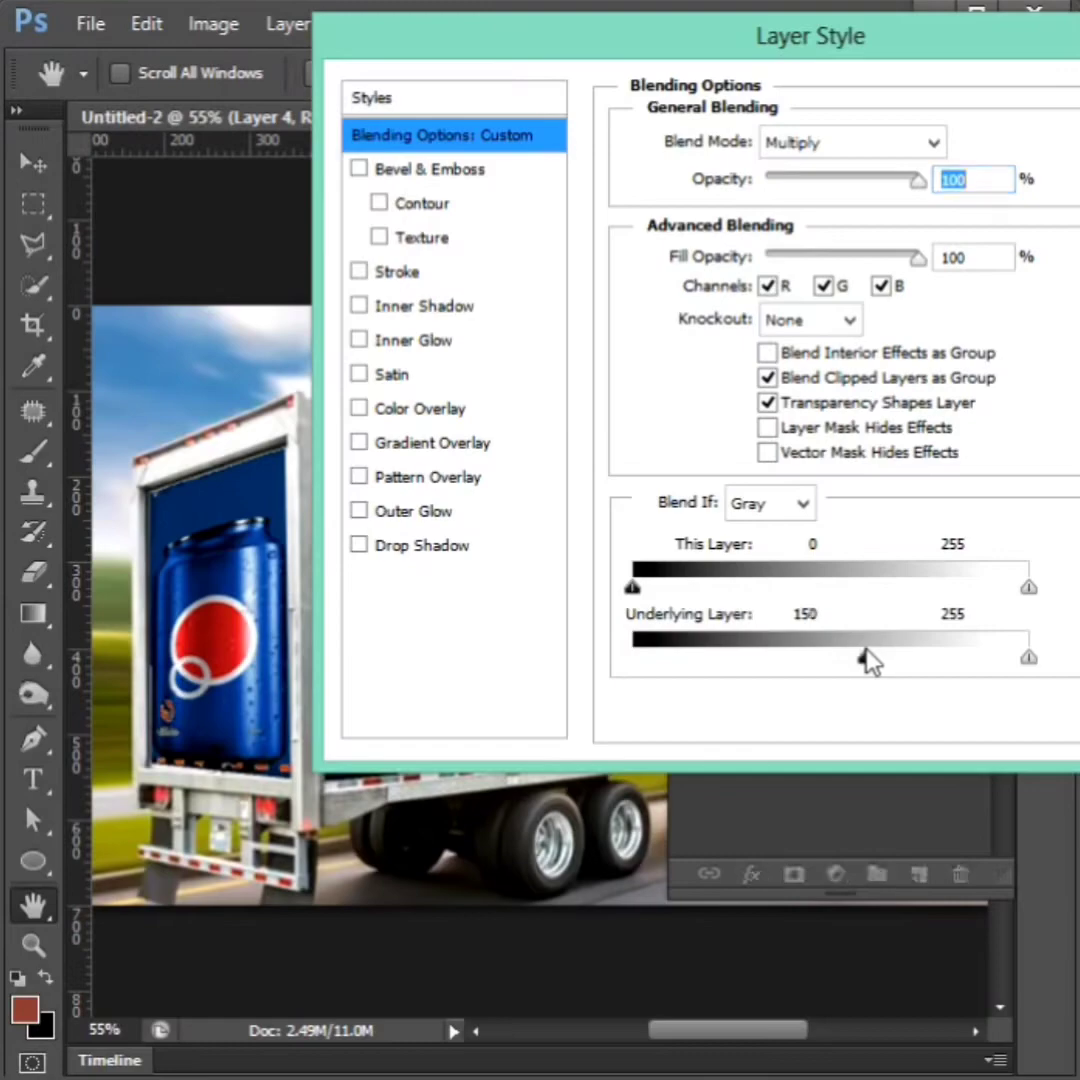
left_click_drag(950, 35, 222, 128)
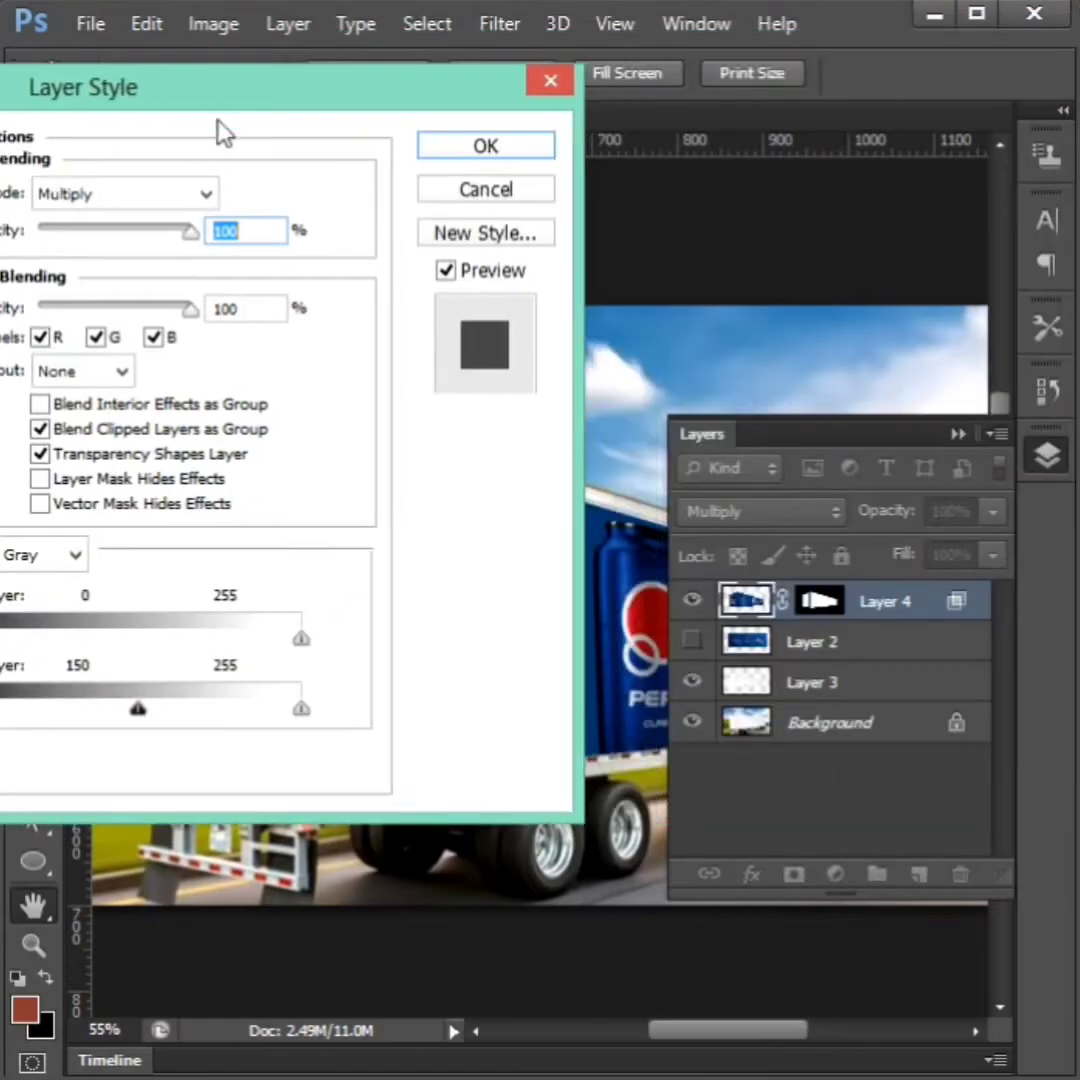
left_click(510, 148)
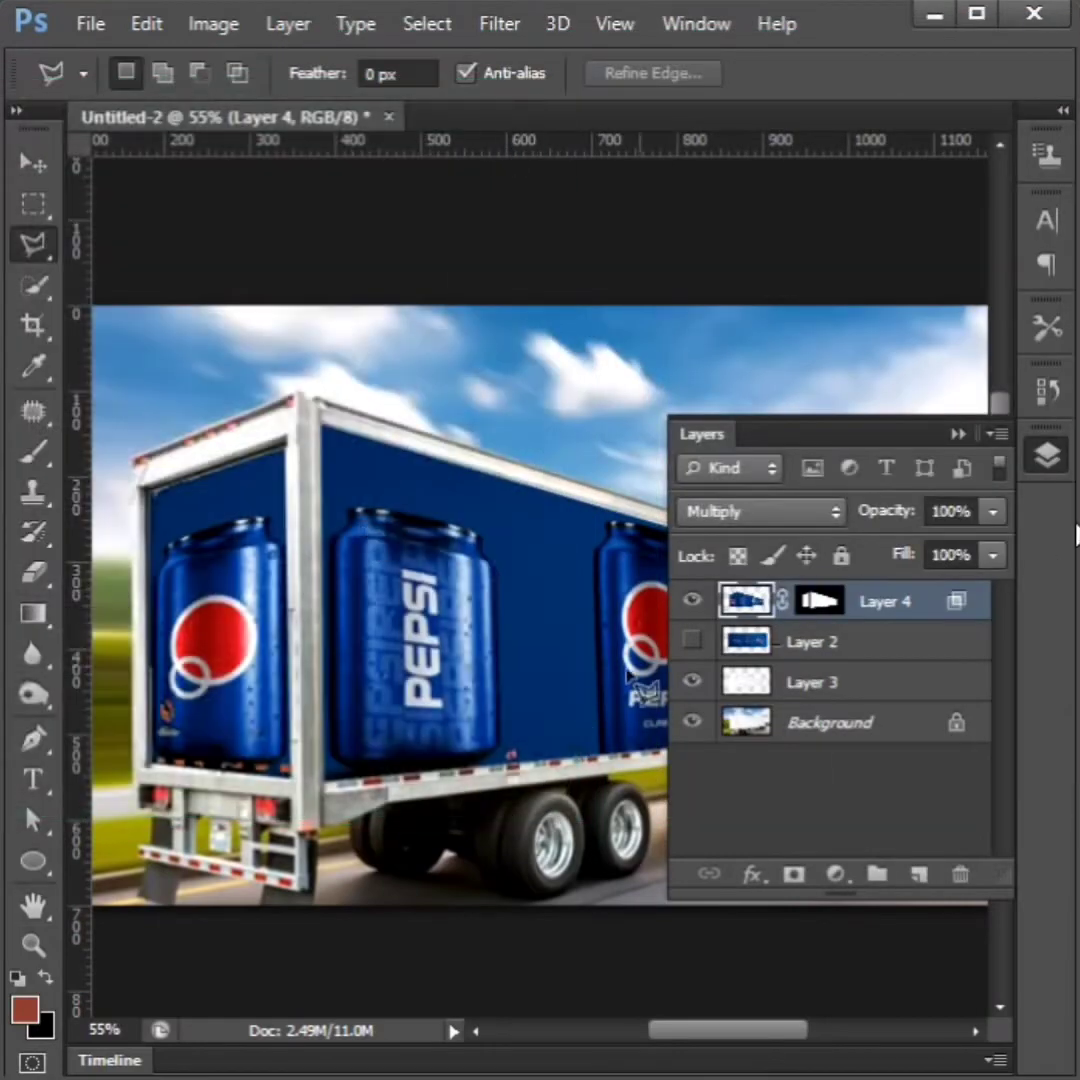